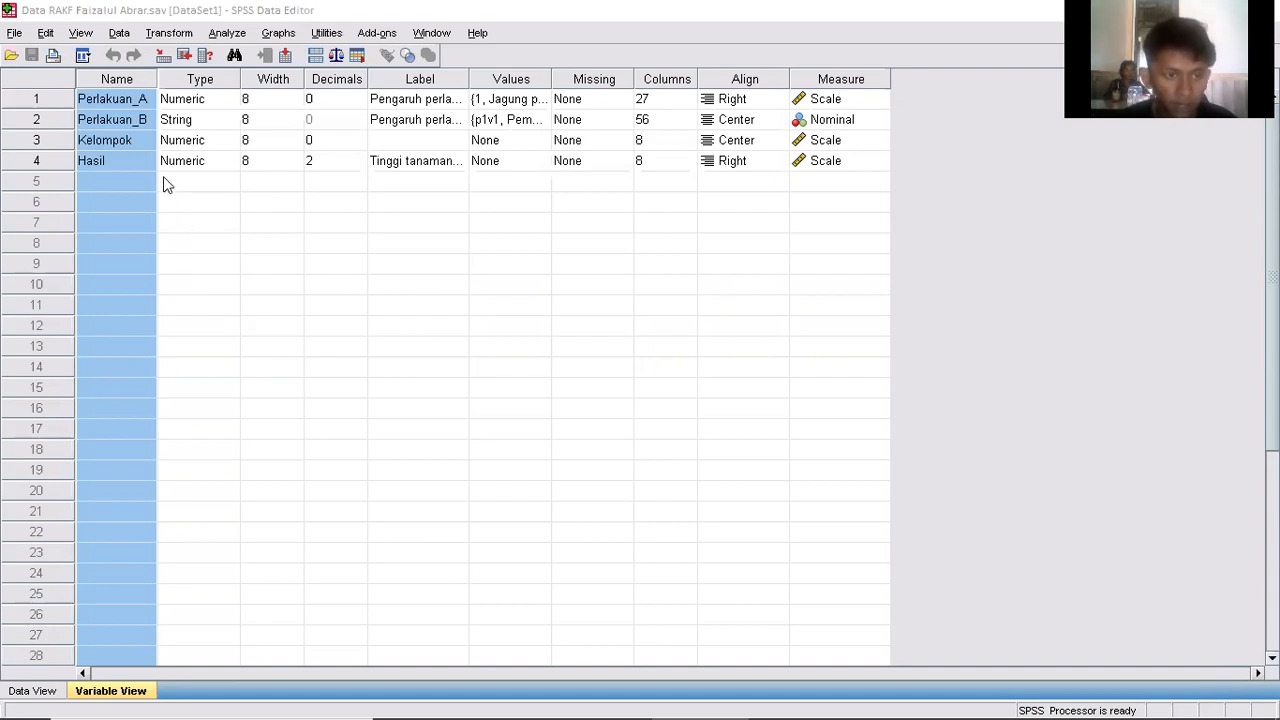
Review the names of the four defined variables and resize the Label column to read their full labels.
click(116, 98)
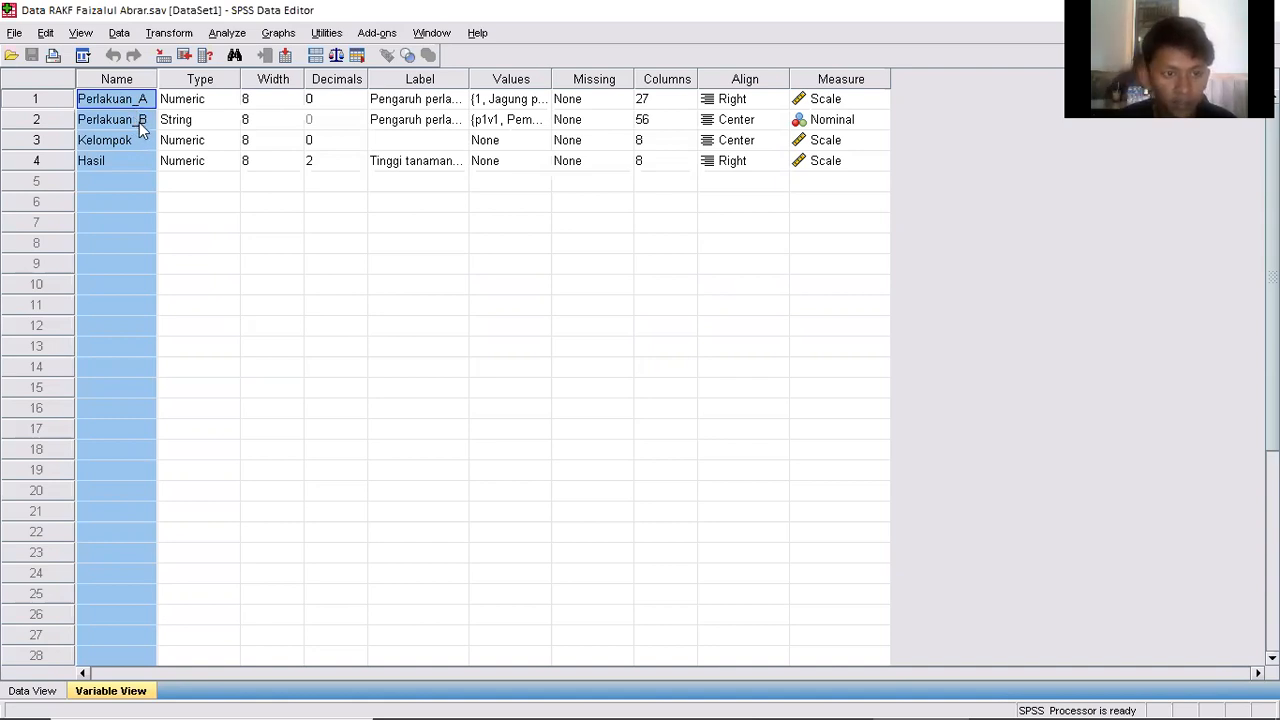
click(140, 127)
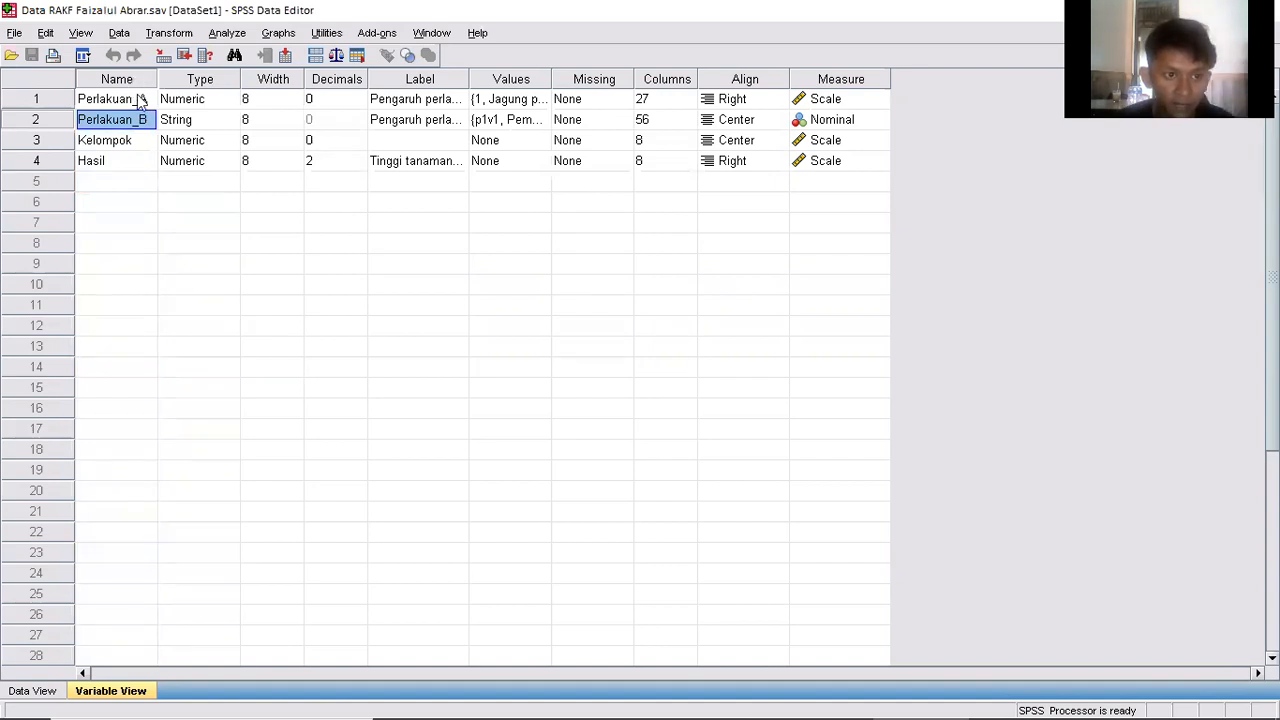
click(134, 184)
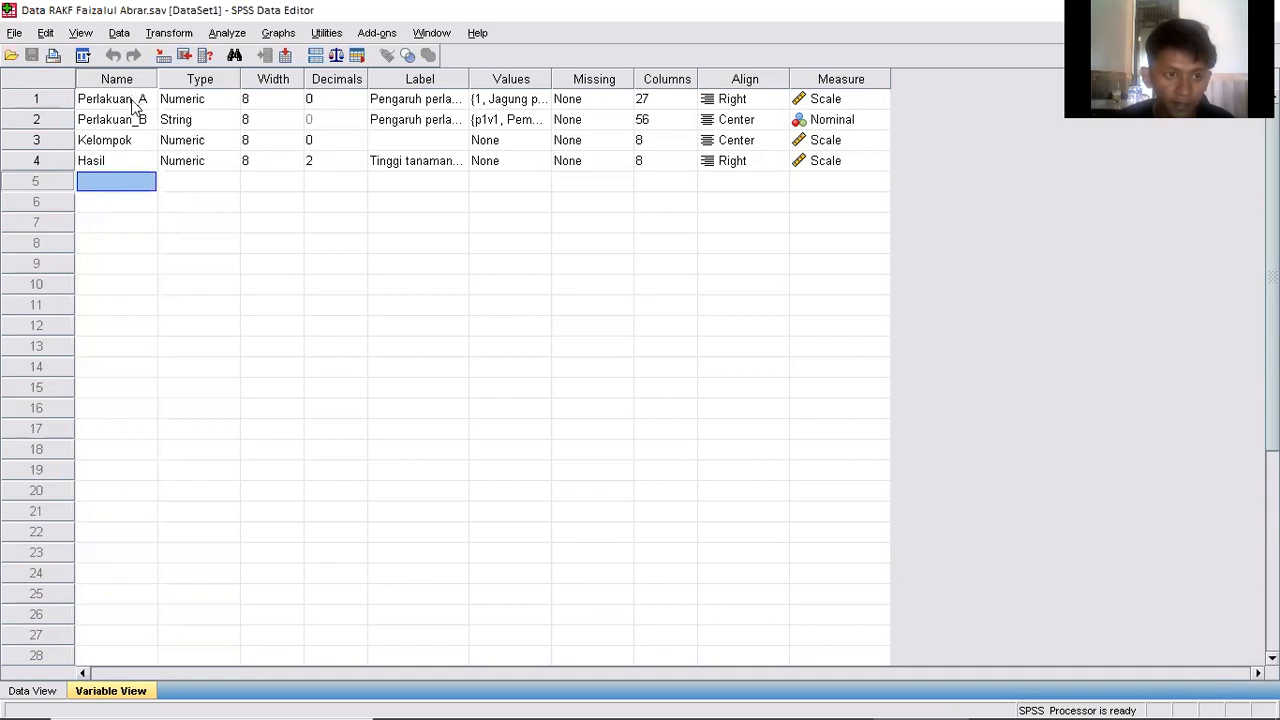
click(134, 141)
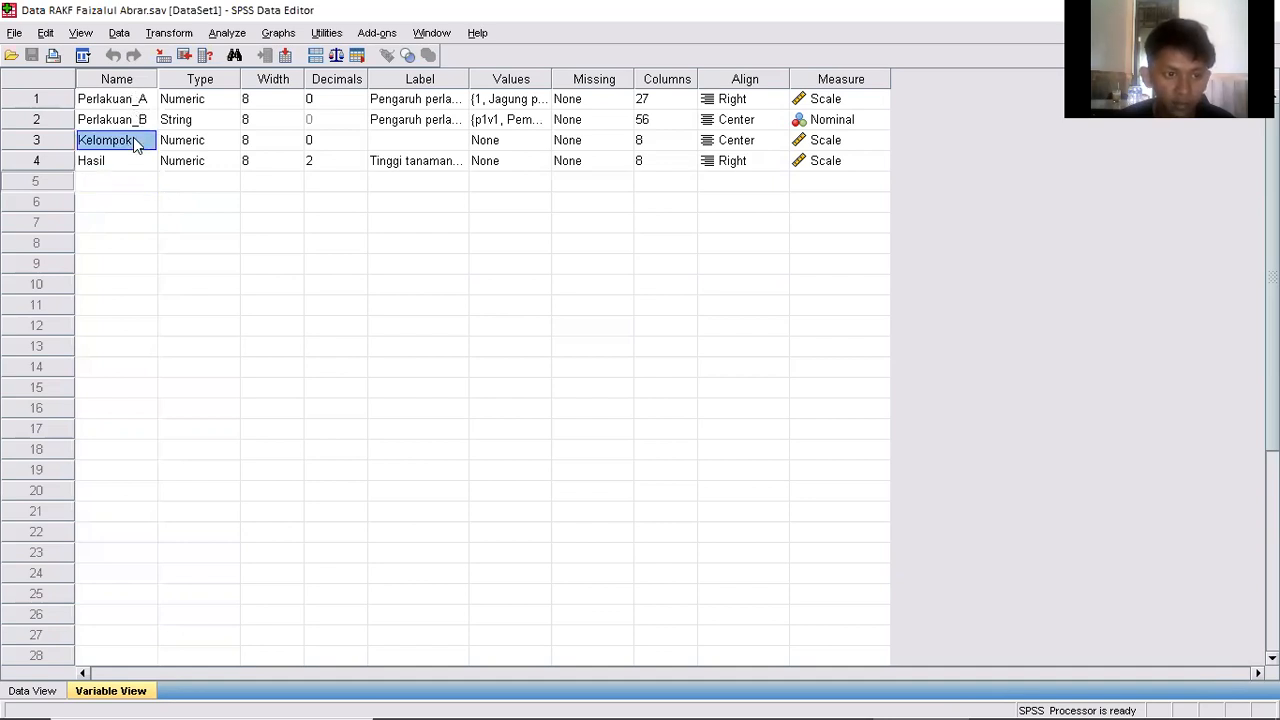
click(134, 162)
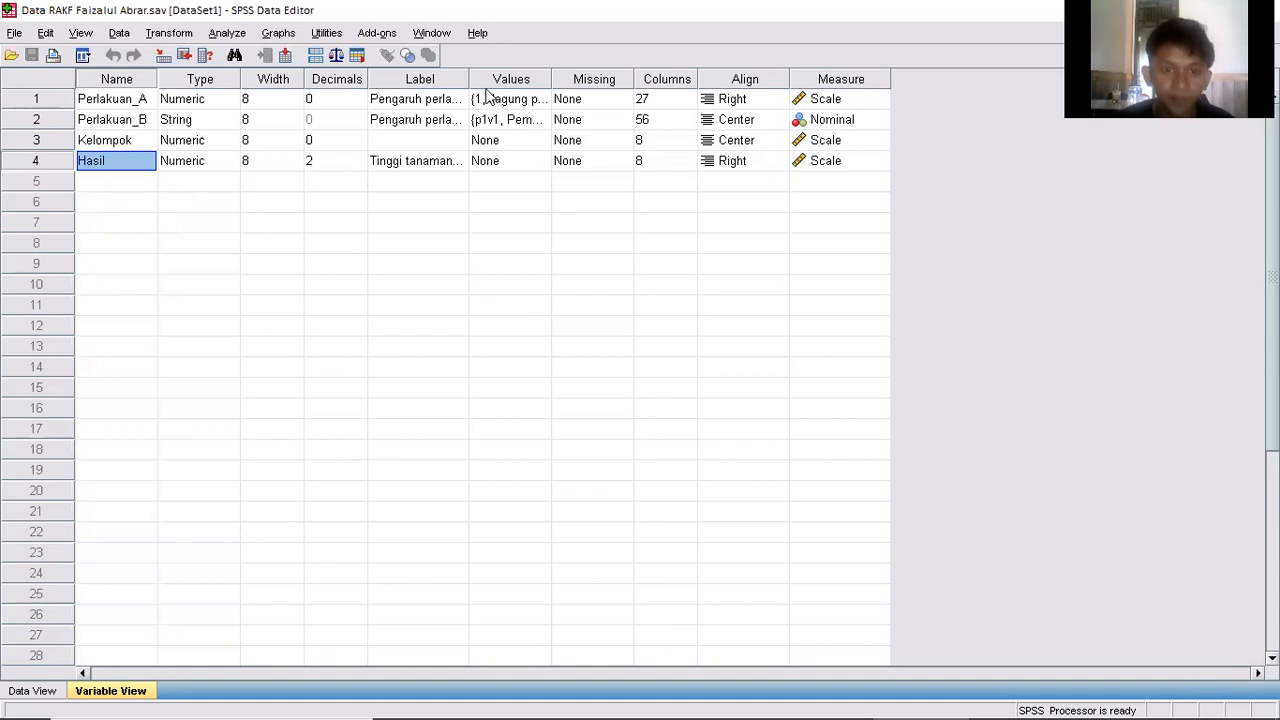
drag(468, 78, 1087, 128)
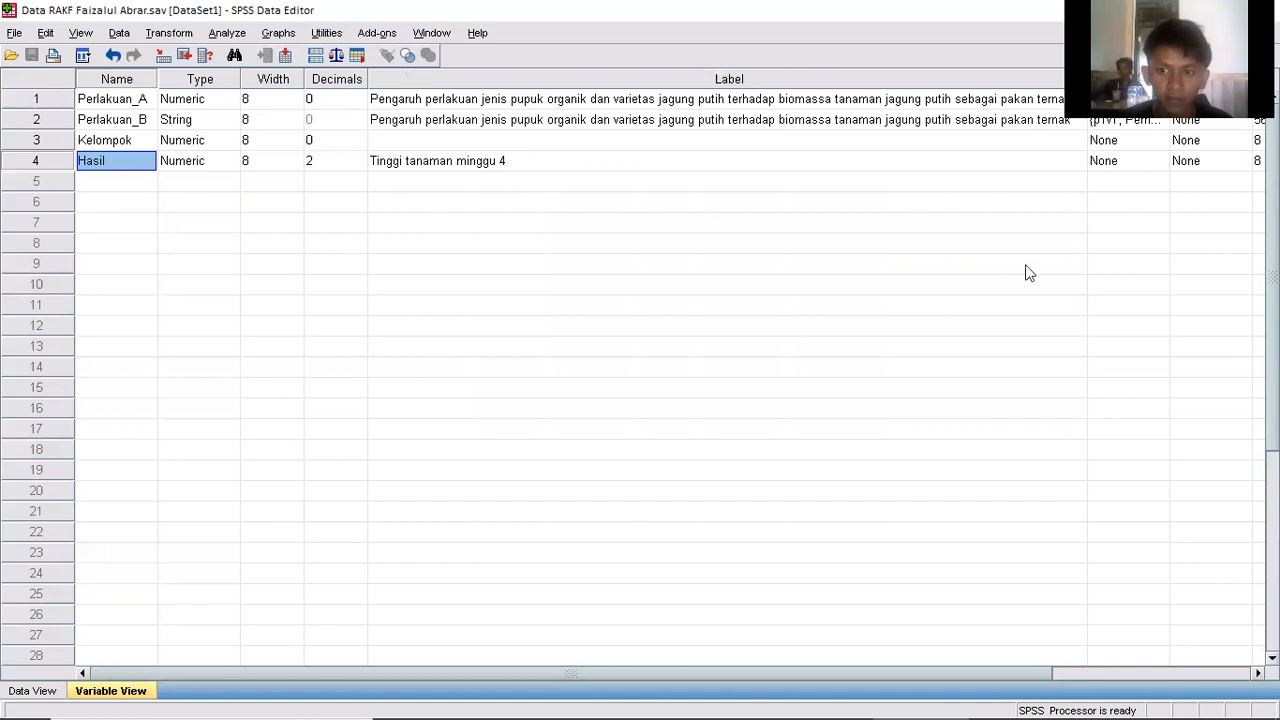
drag(979, 69, 624, 72)
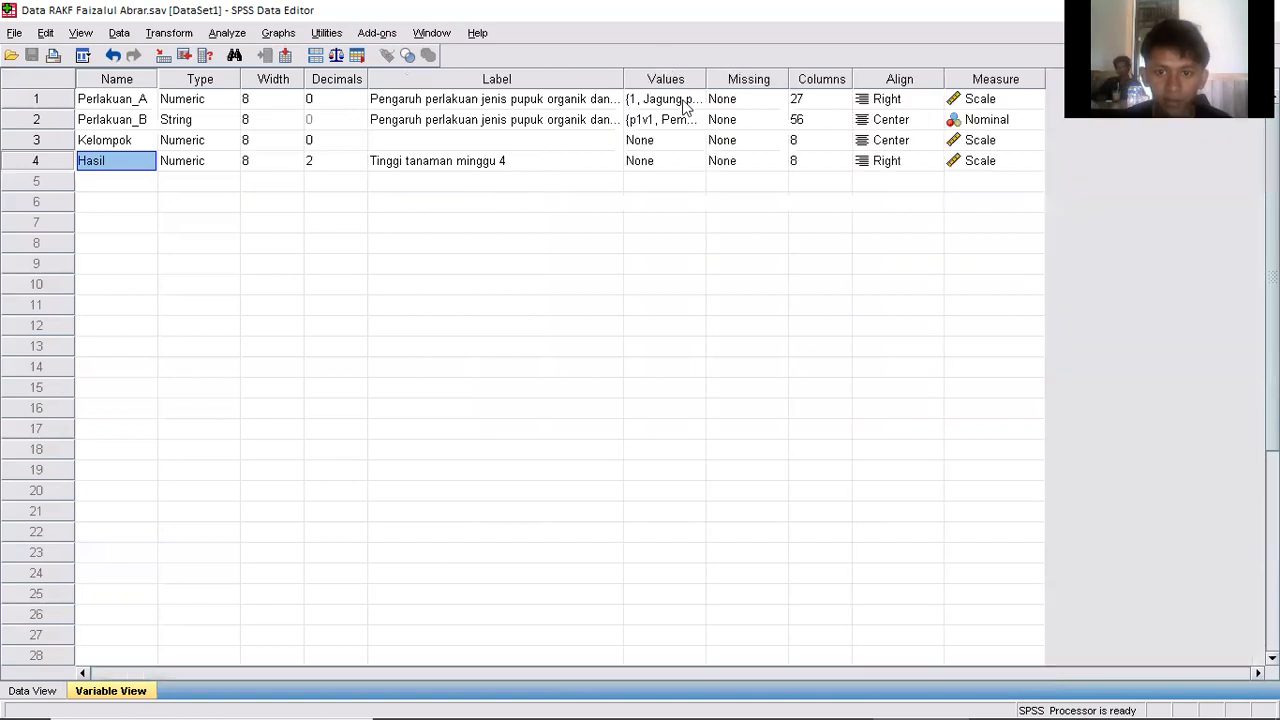
Examine the value labels defined for Perlakuan_A, going through the entries for values 1 and 2.
click(686, 100)
click(694, 100)
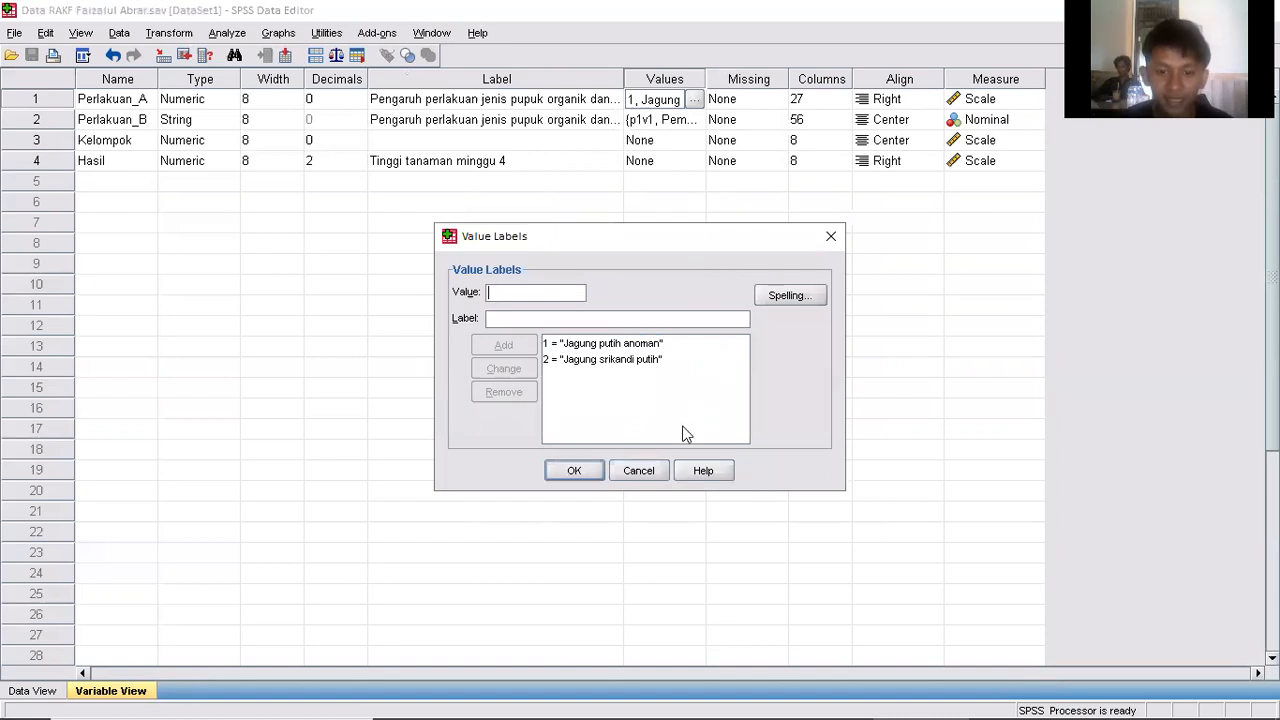
click(625, 343)
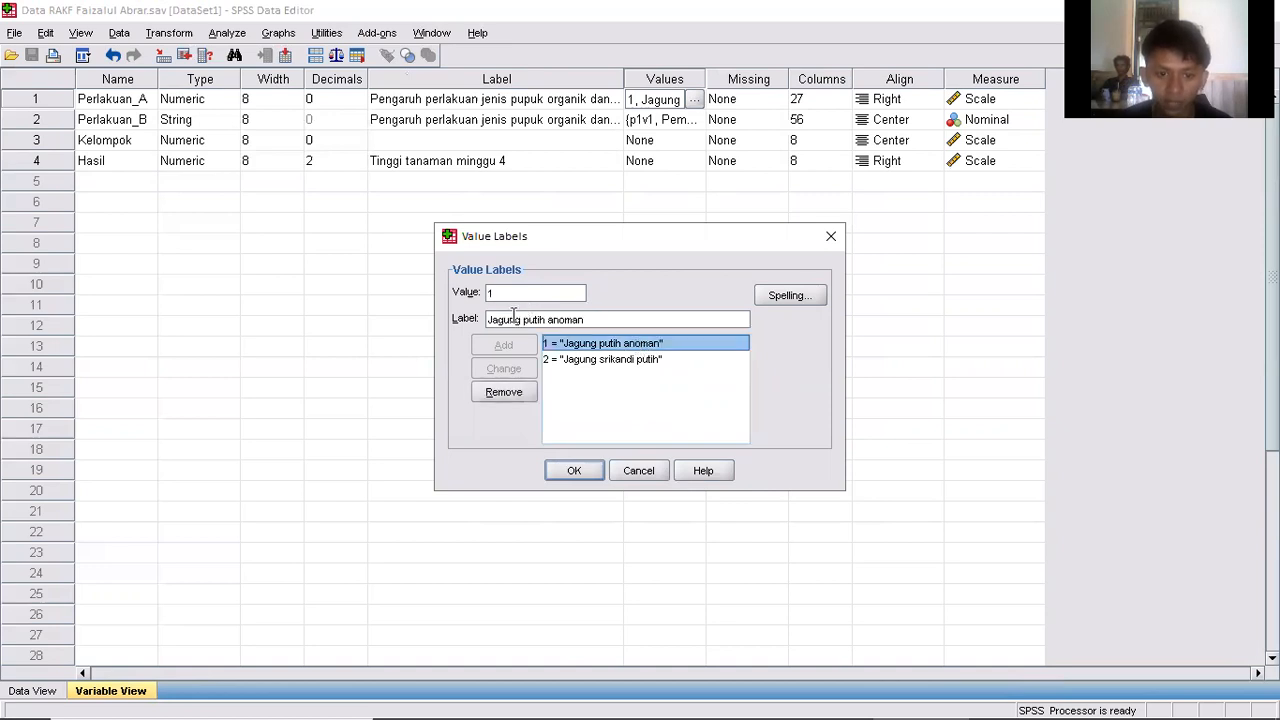
click(600, 359)
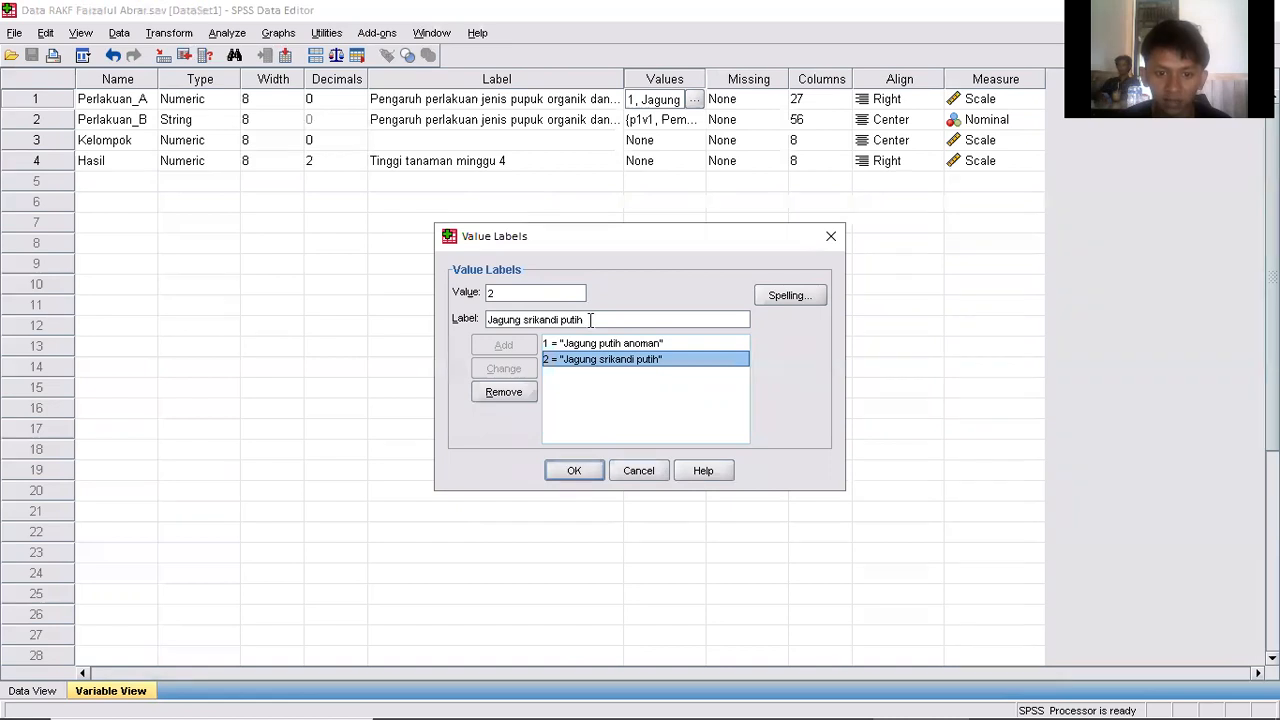
click(583, 469)
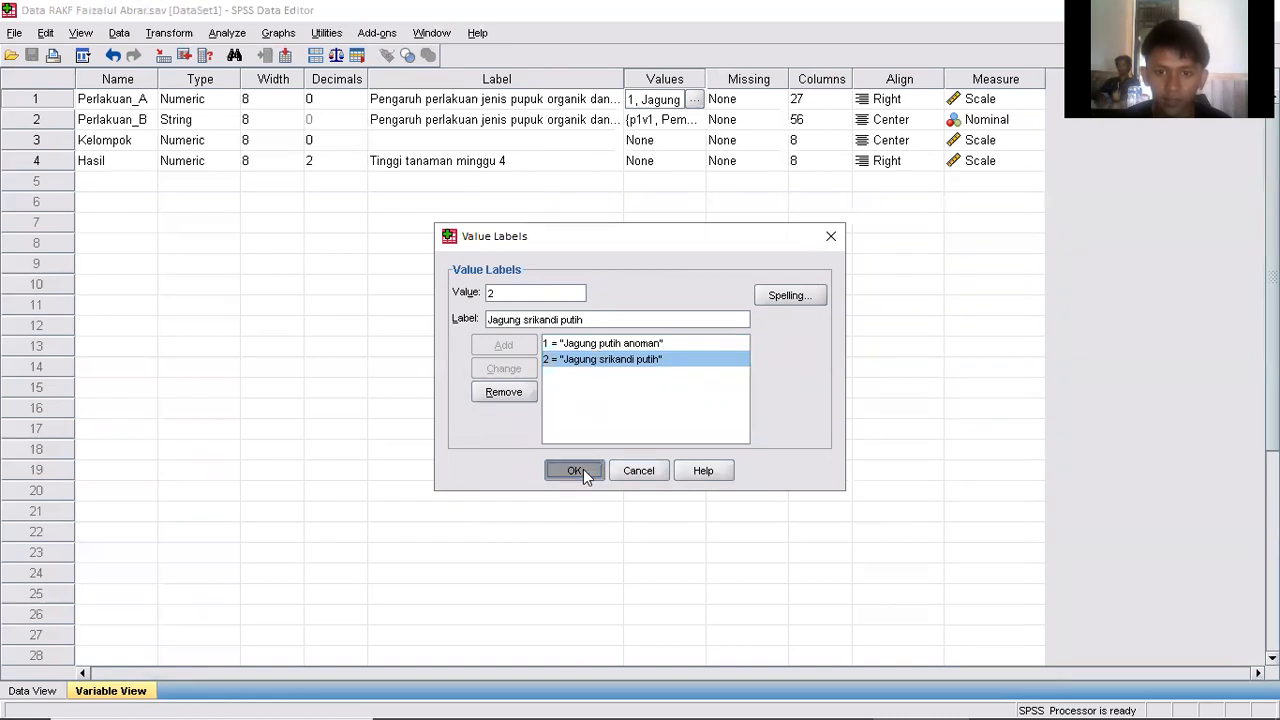
Examine the value labels defined for Perlakuan_B, going through the entries p1v1, p1v2, p2v1 and p2v2.
click(679, 120)
click(695, 119)
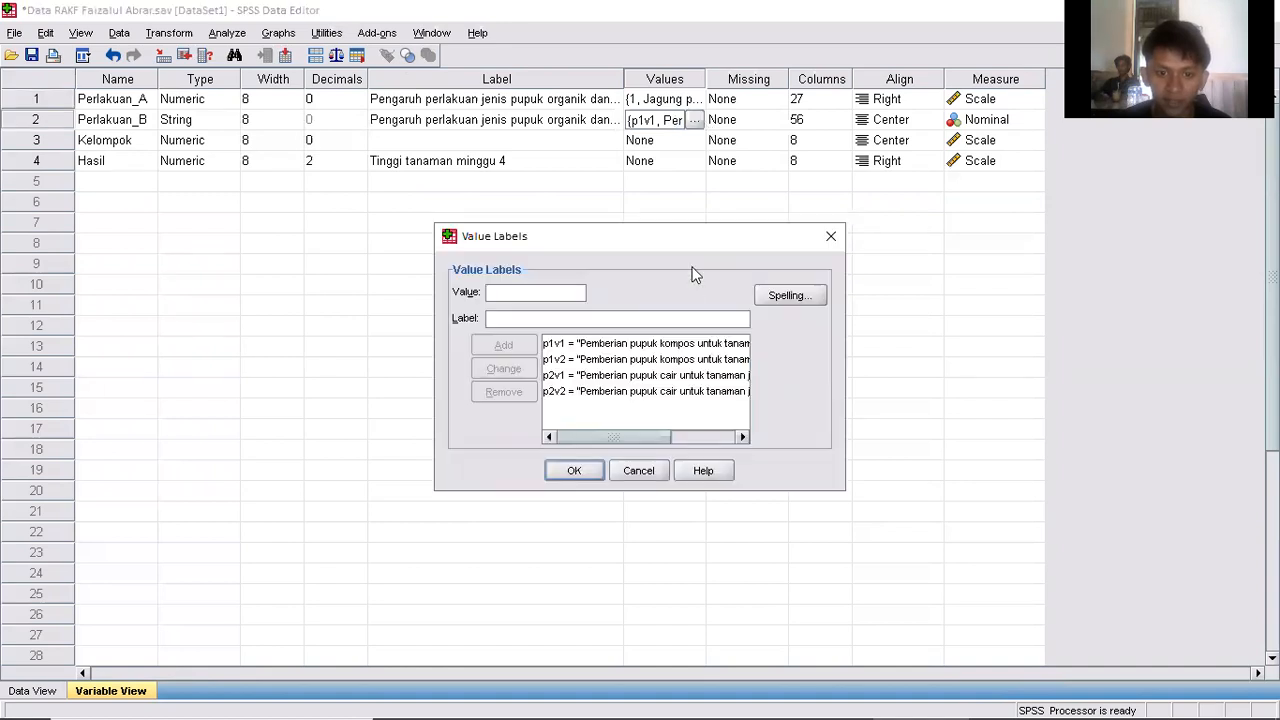
click(650, 343)
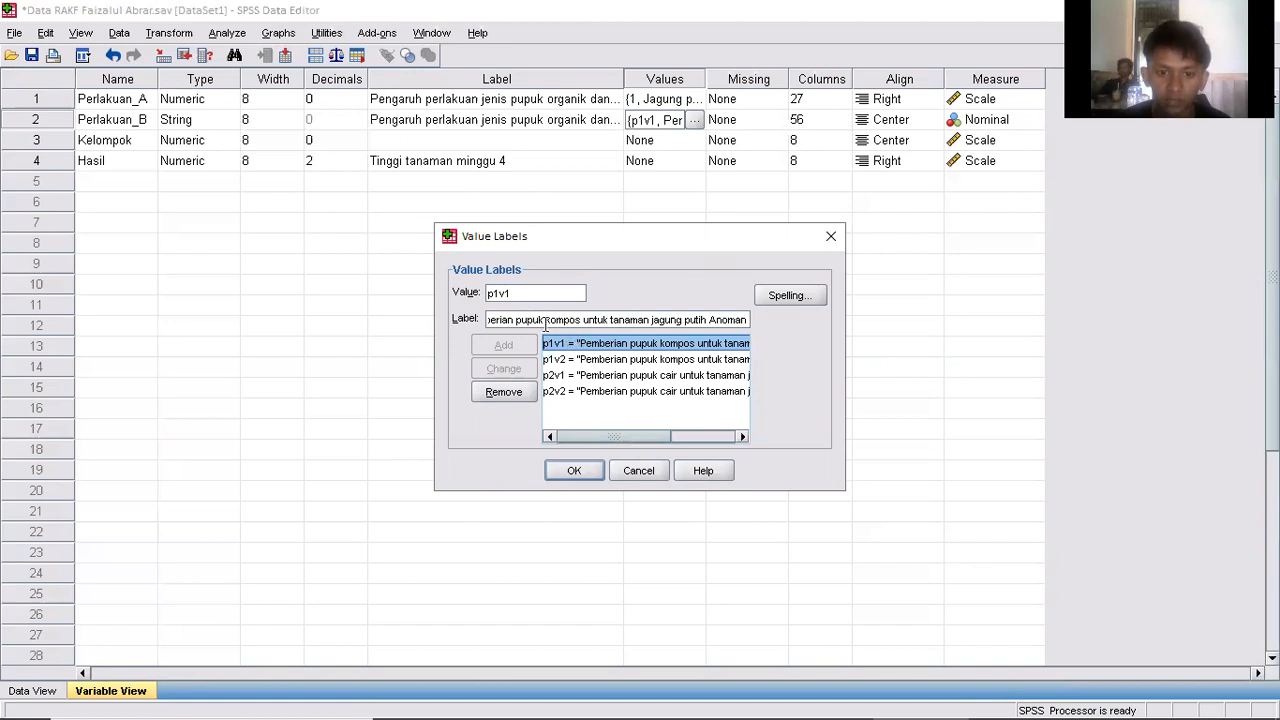
click(701, 360)
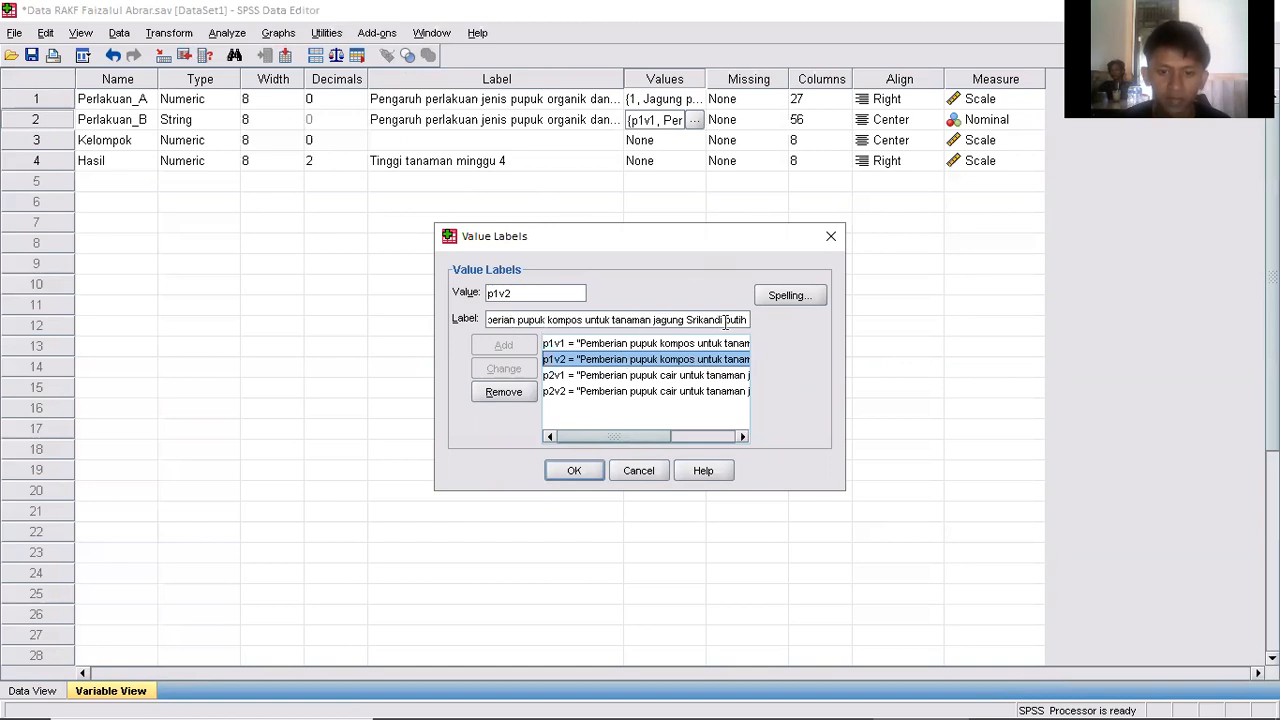
click(704, 376)
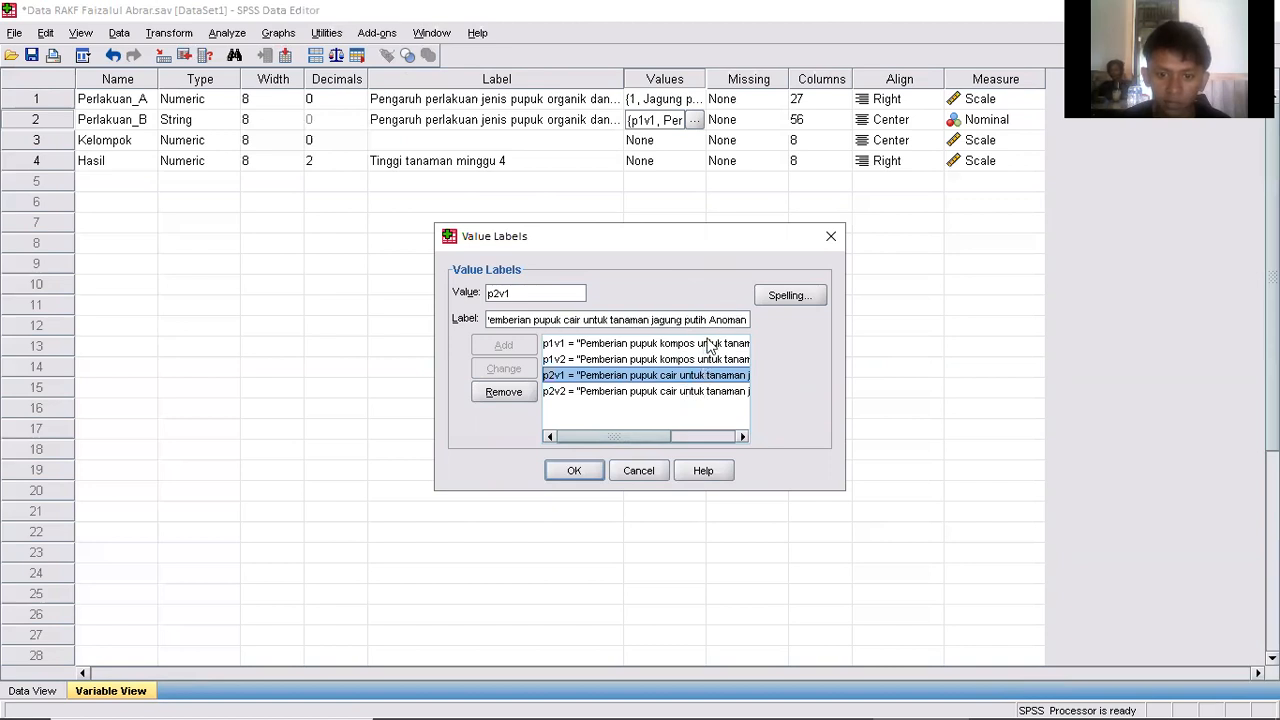
click(692, 393)
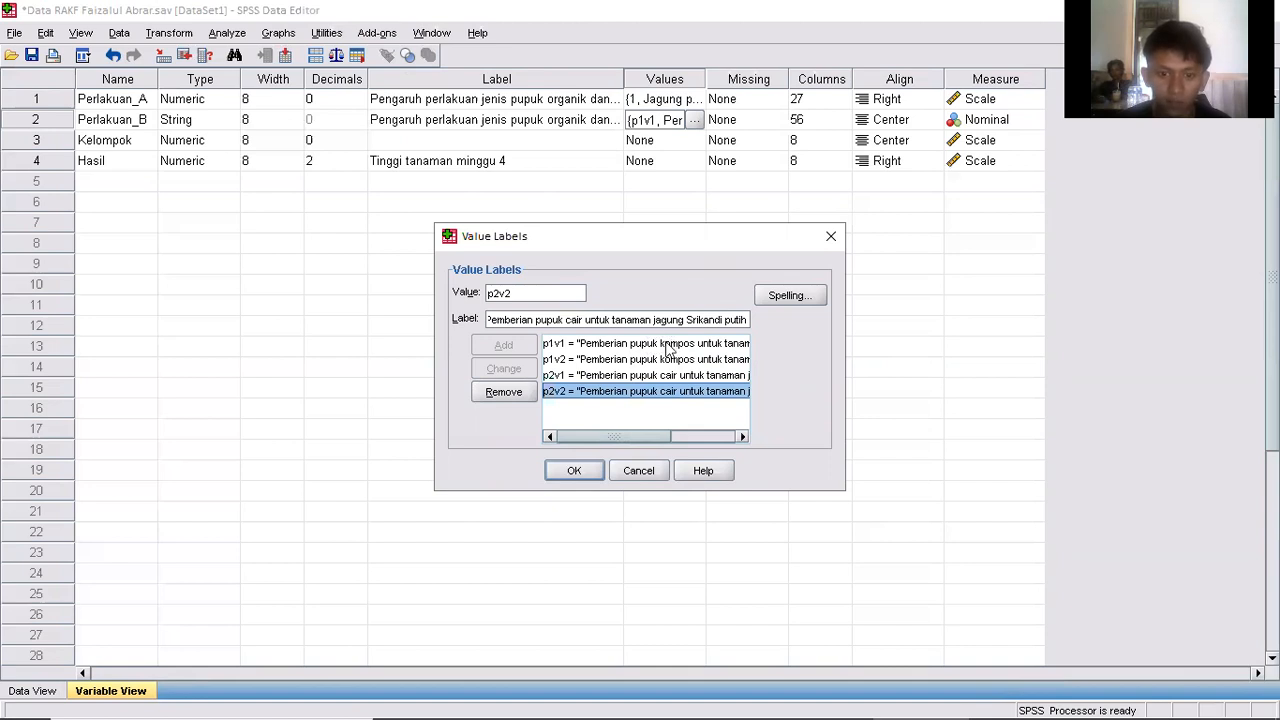
click(575, 471)
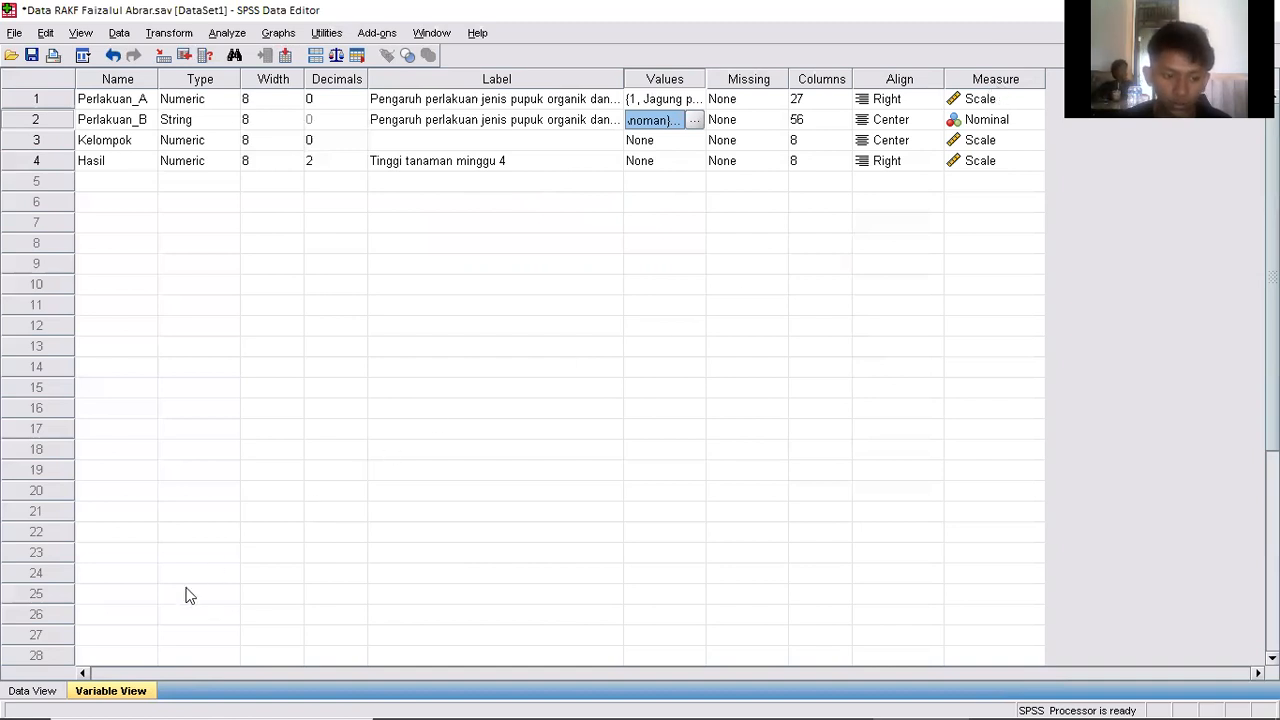
From the data view, start a General Linear Model Univariate analysis with Tinggi tanaman minggu 4 (Hasil) as the dependent variable.
click(34, 693)
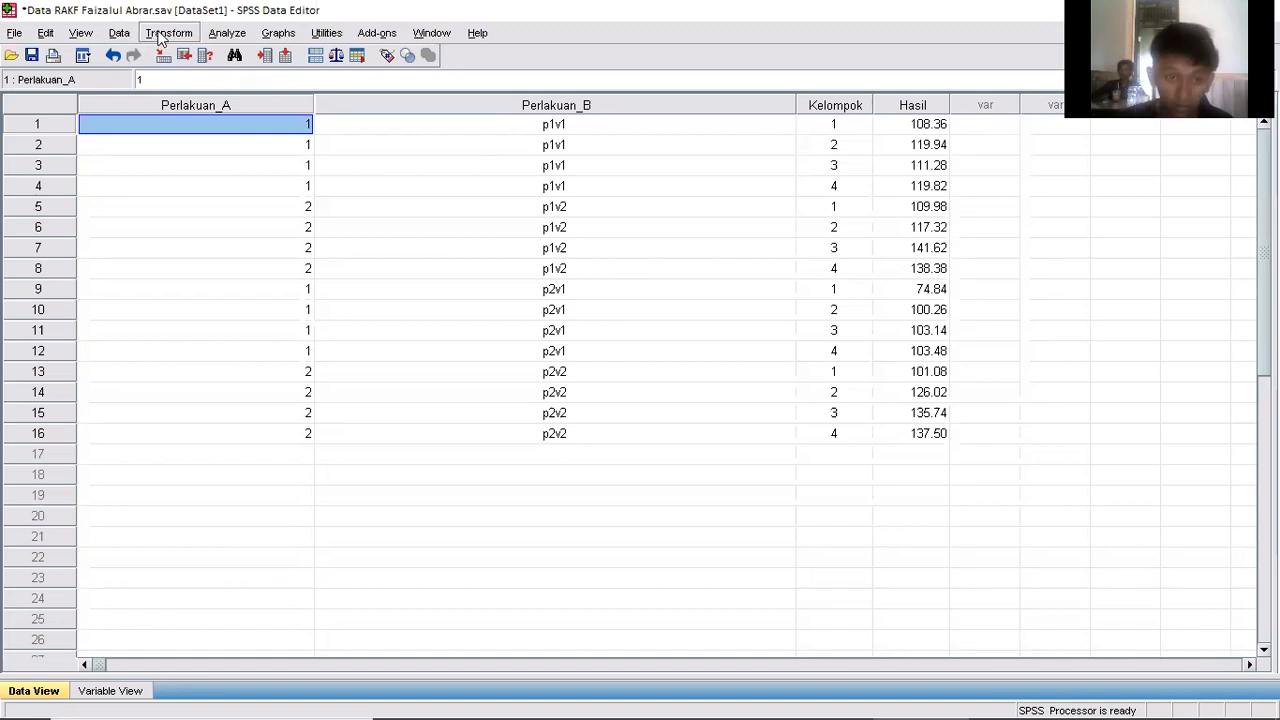
click(220, 38)
mouse_move(277, 143)
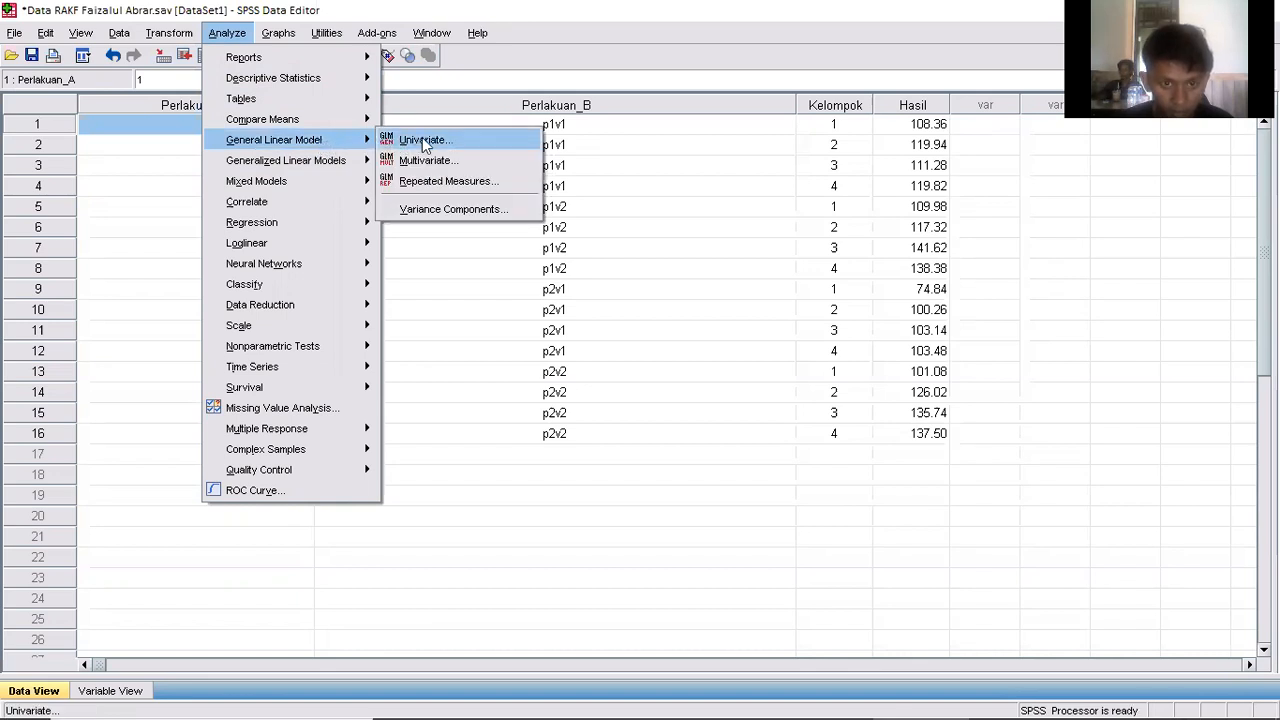
click(425, 146)
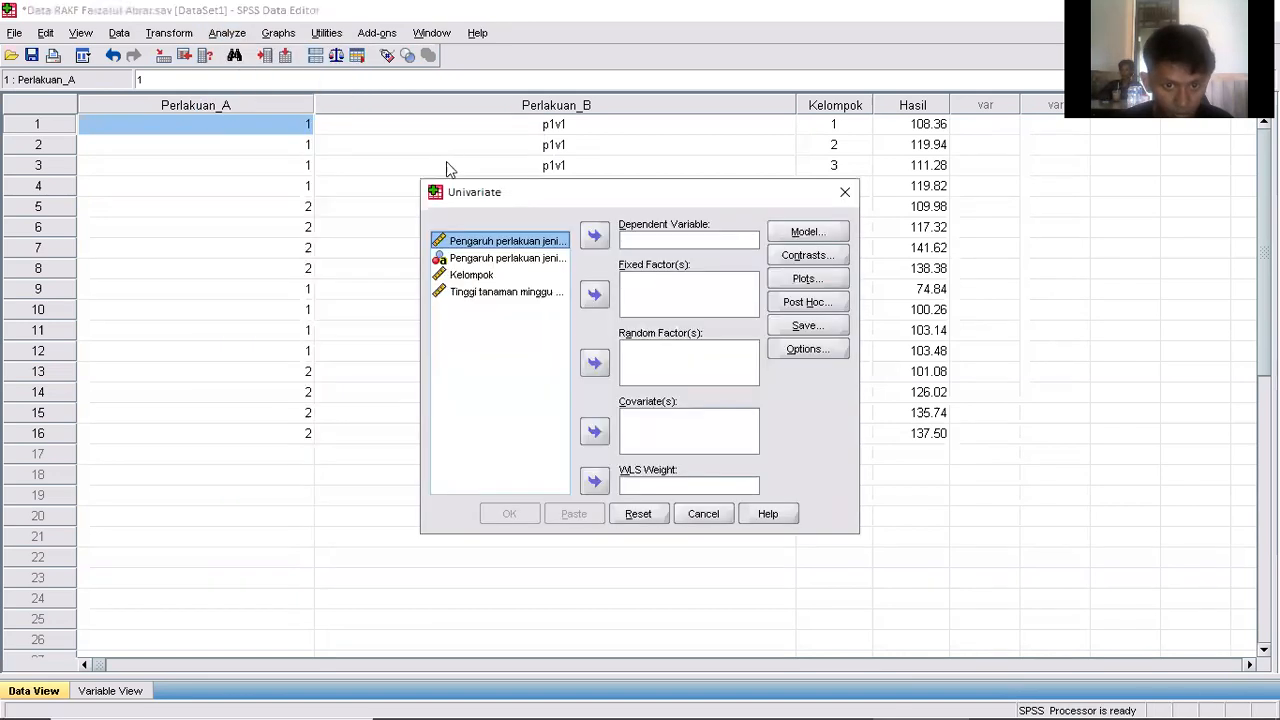
click(493, 296)
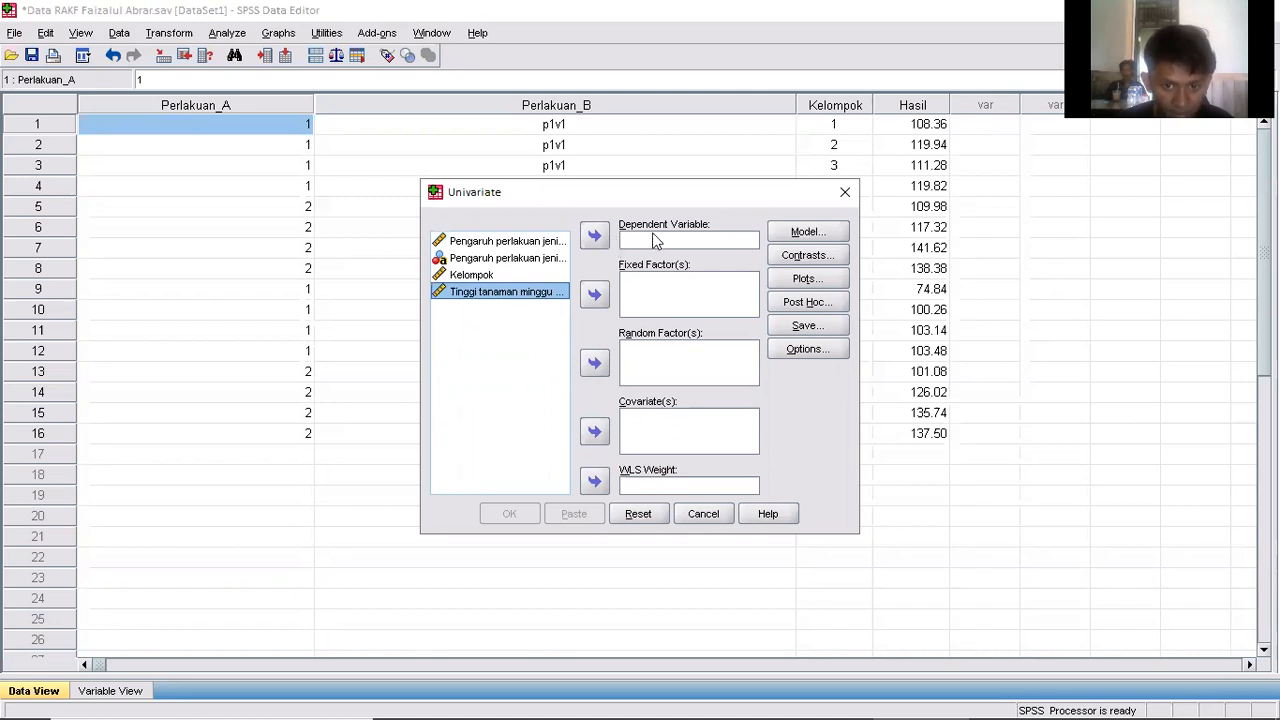
click(595, 236)
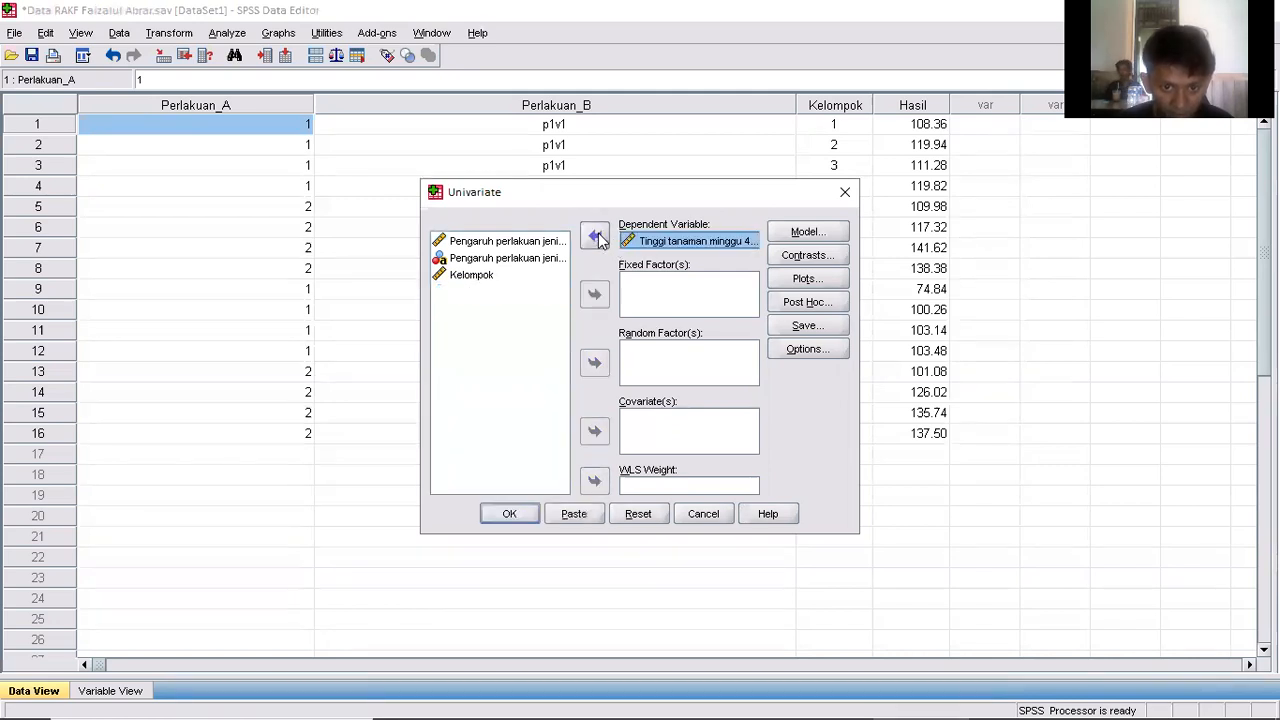
Assign Perlakuan_A, Perlakuan_B and Kelompok as fixed factors of the univariate analysis.
click(516, 242)
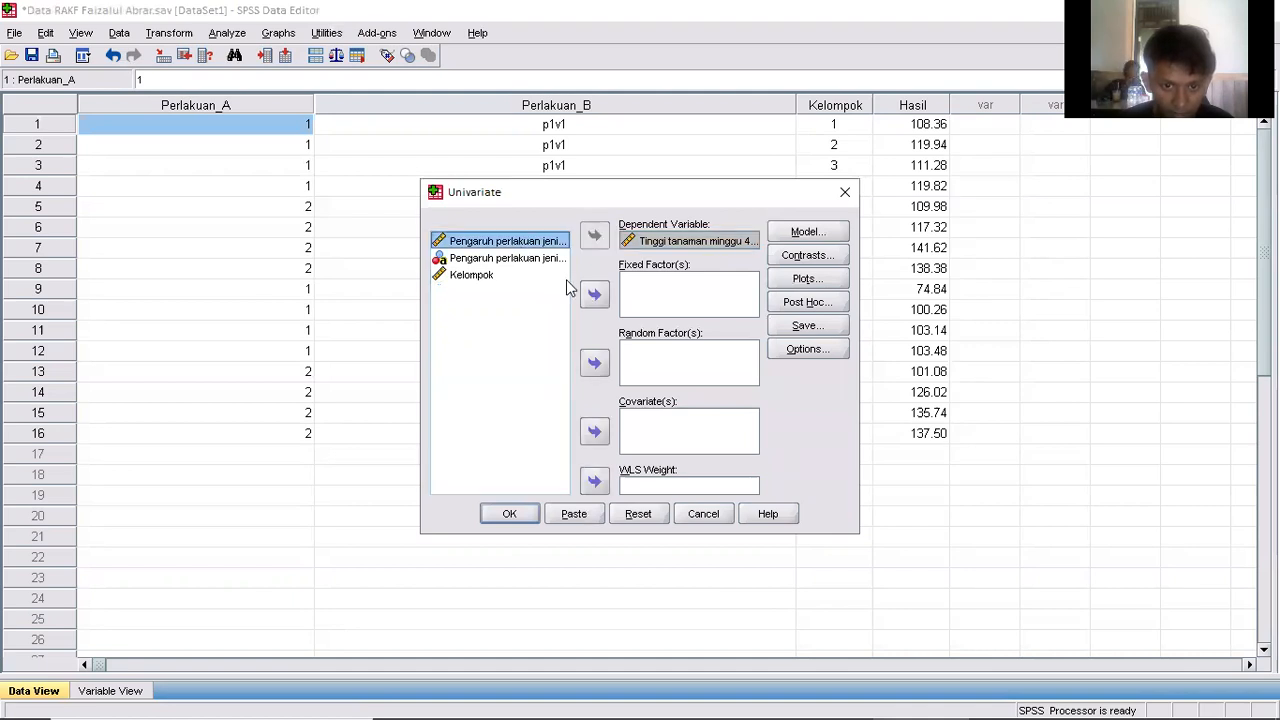
click(595, 296)
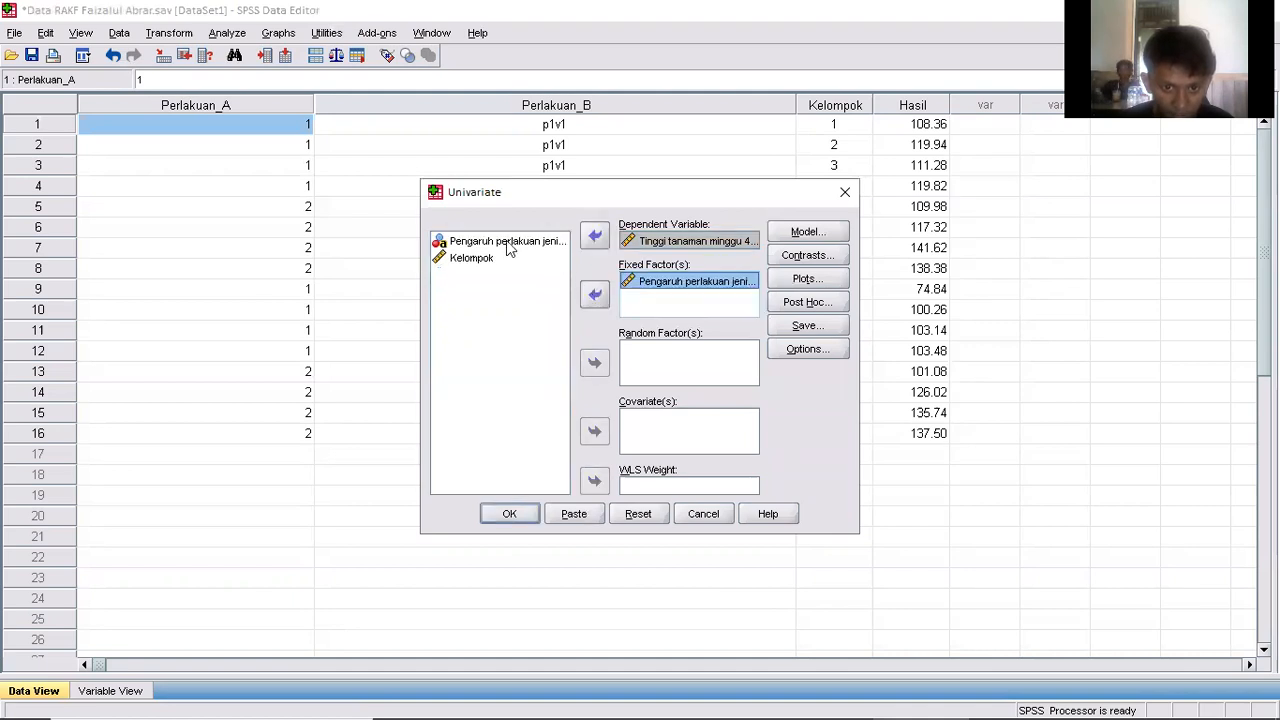
click(512, 243)
click(594, 296)
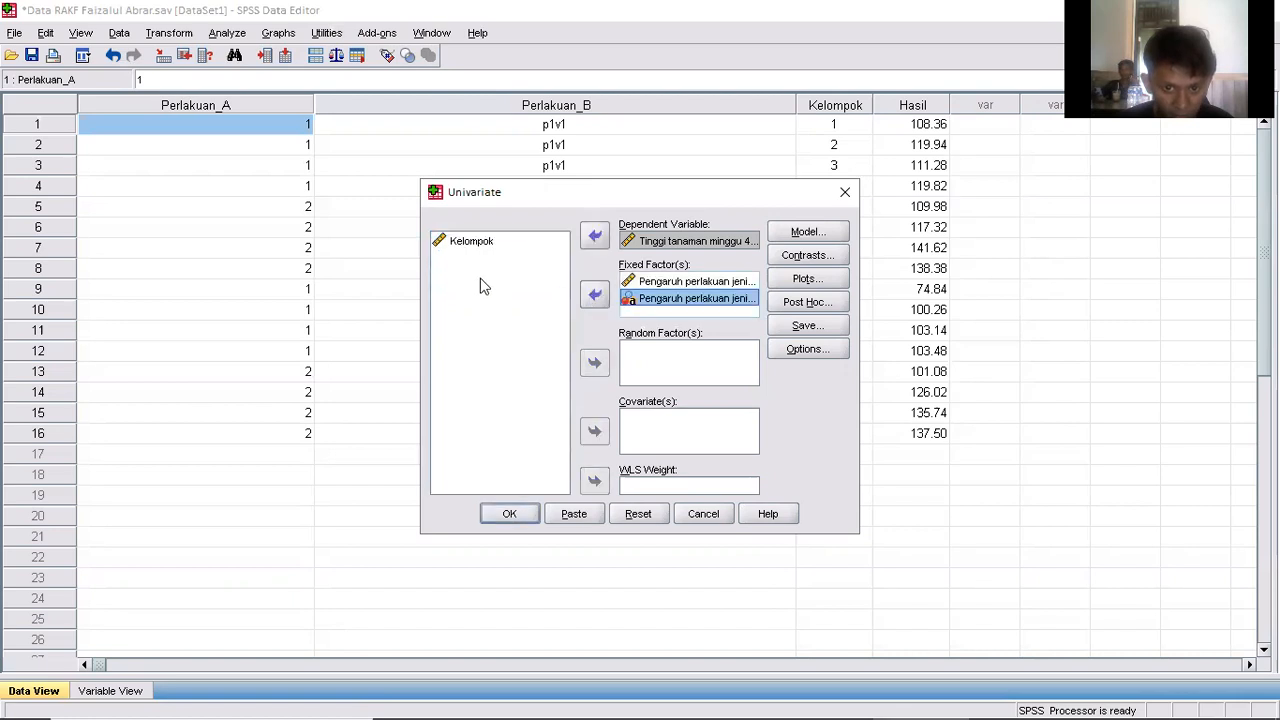
click(486, 248)
click(590, 298)
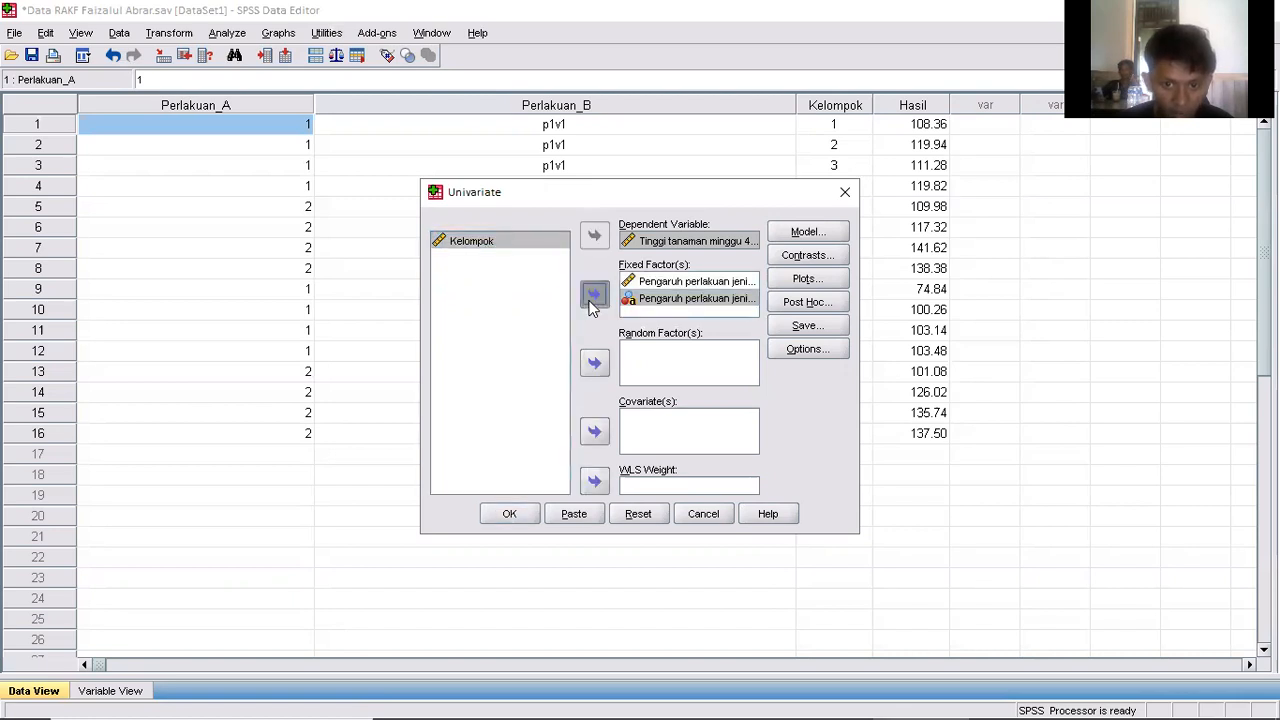
Specify a custom model for the analysis and add Perlakuan_A and Perlakuan_B as separate terms.
click(807, 233)
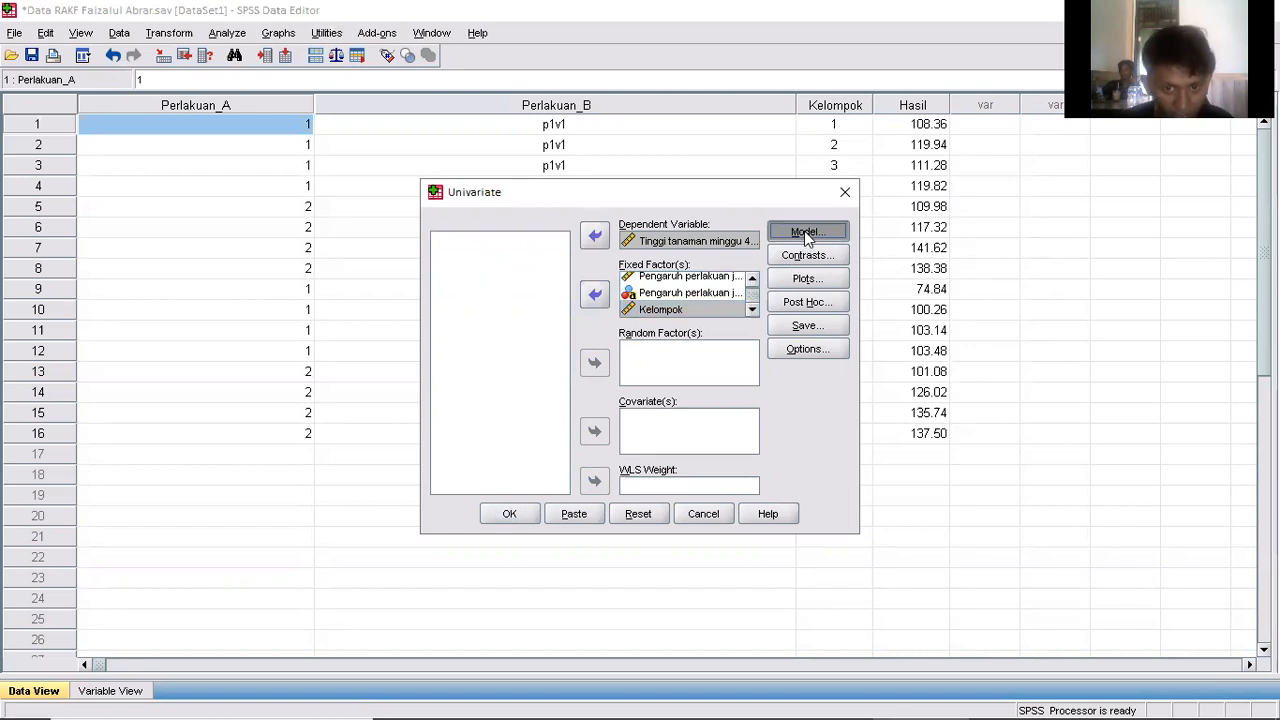
click(504, 234)
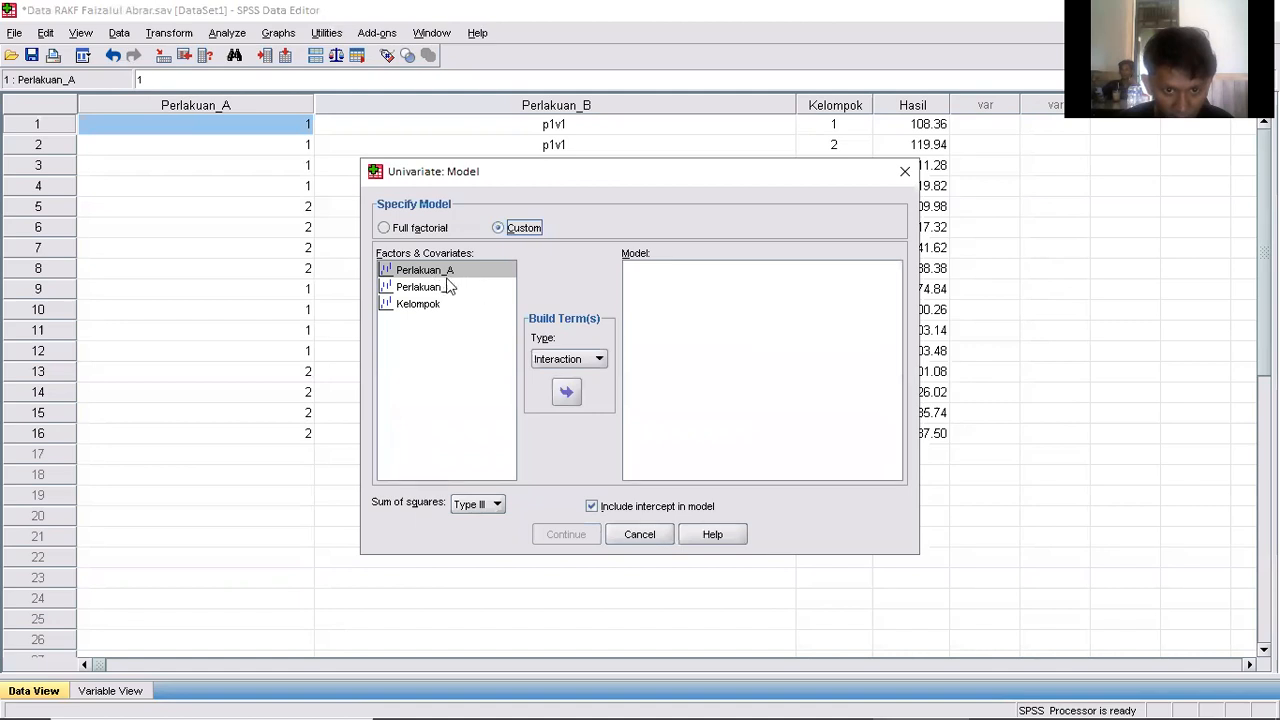
click(567, 394)
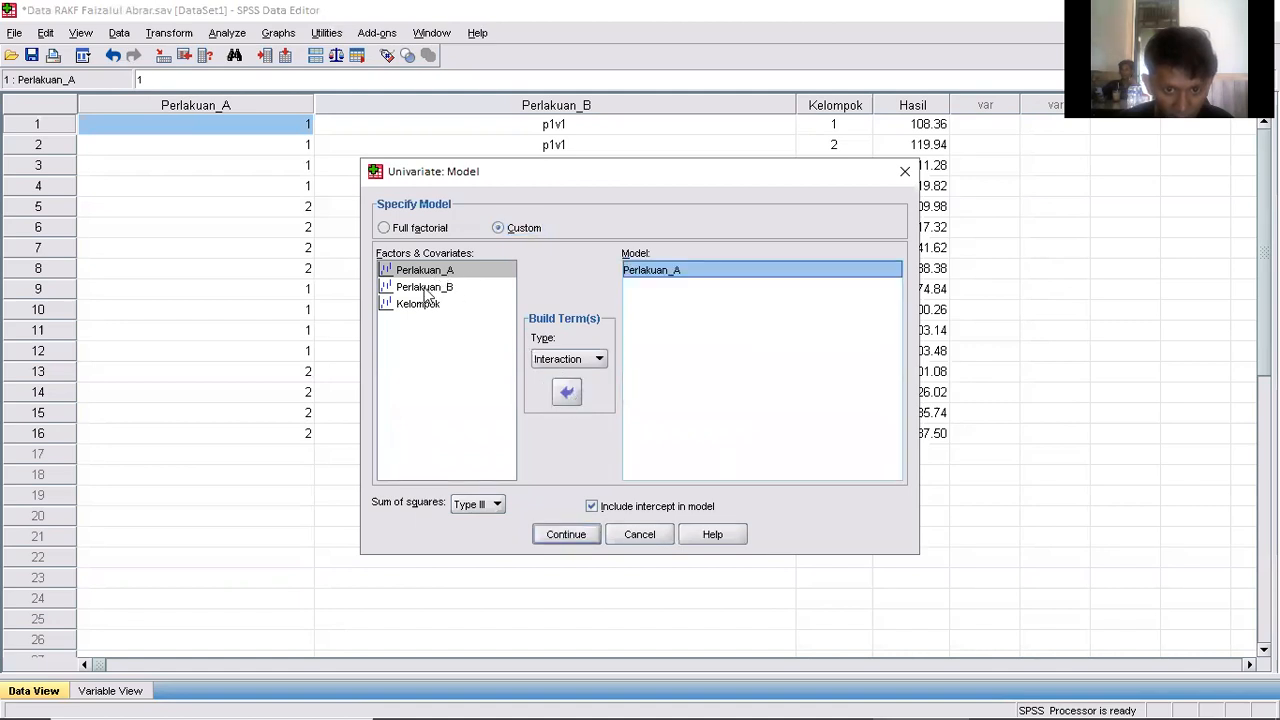
click(428, 289)
click(567, 392)
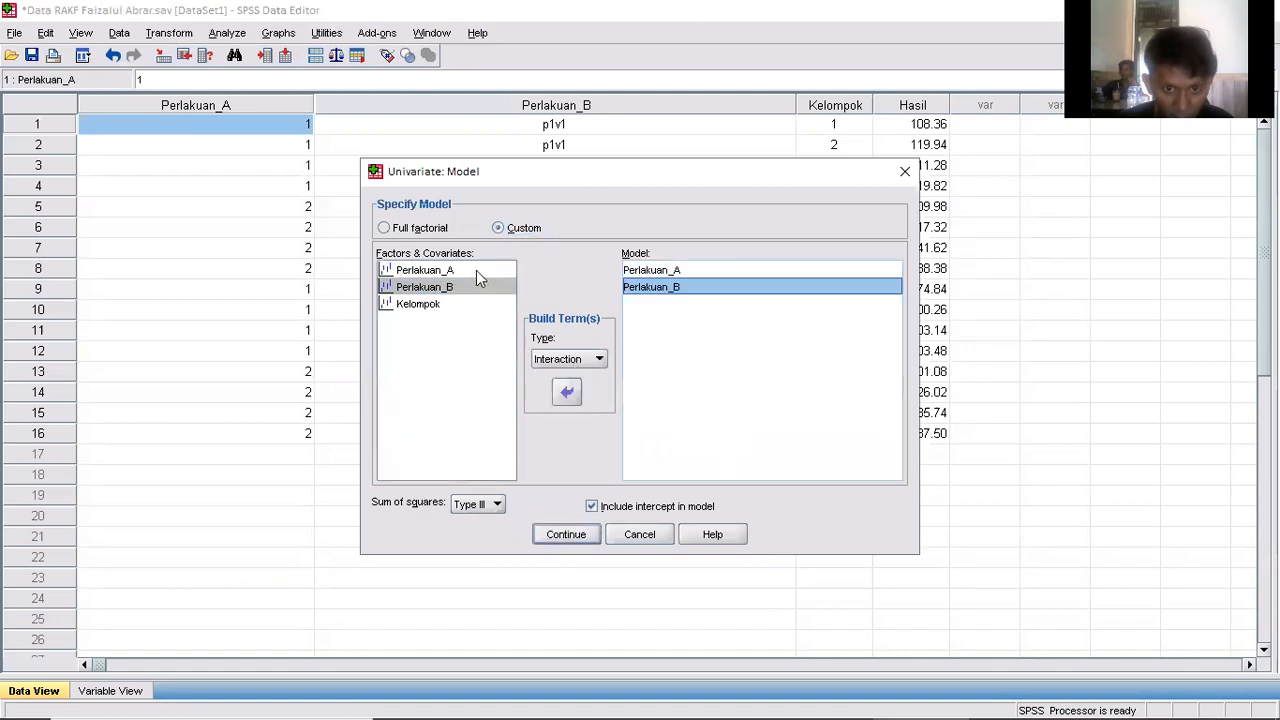
Add the Perlakuan_A*Perlakuan_B interaction and the Kelompok term to the custom model, and accept the model.
click(476, 270)
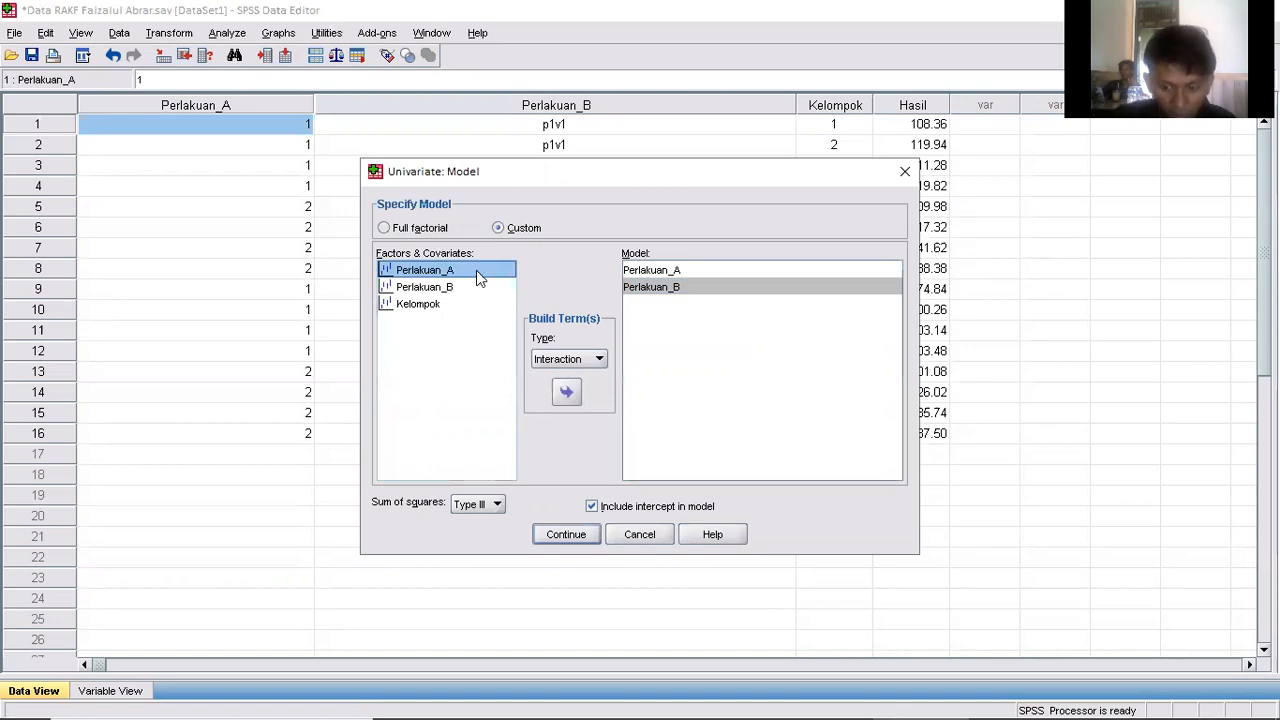
key(shift+Down)
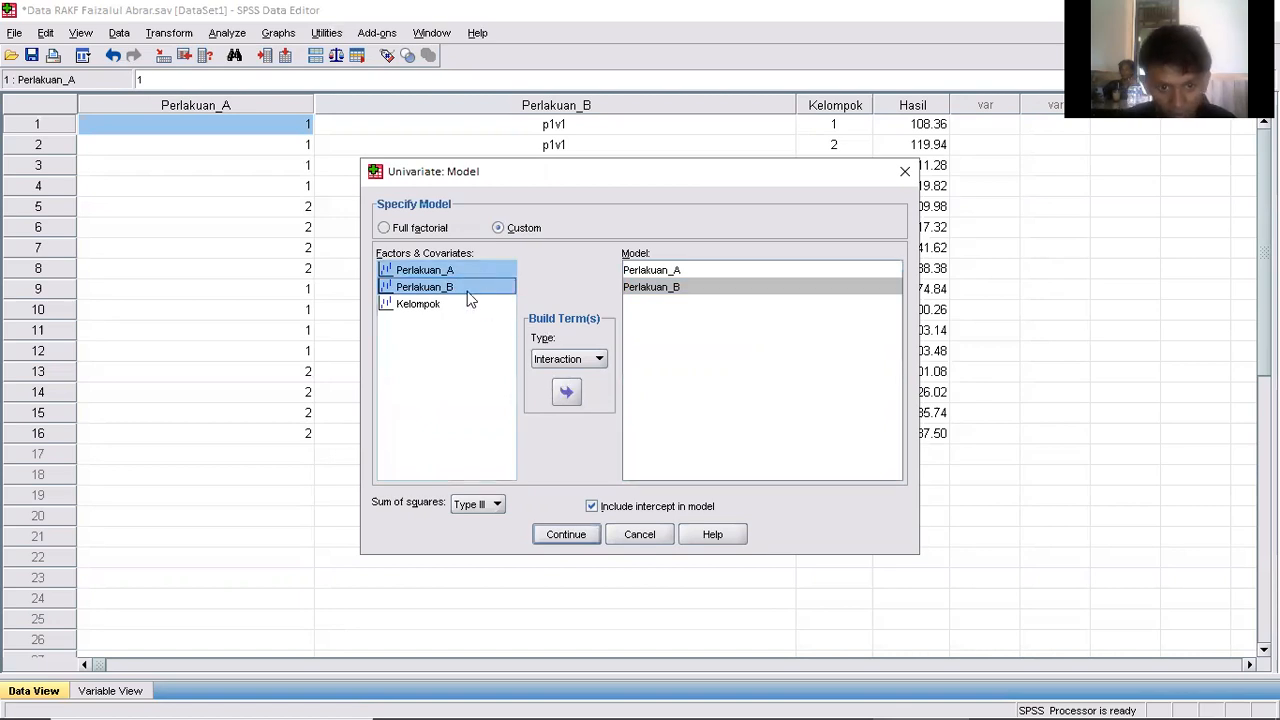
click(566, 394)
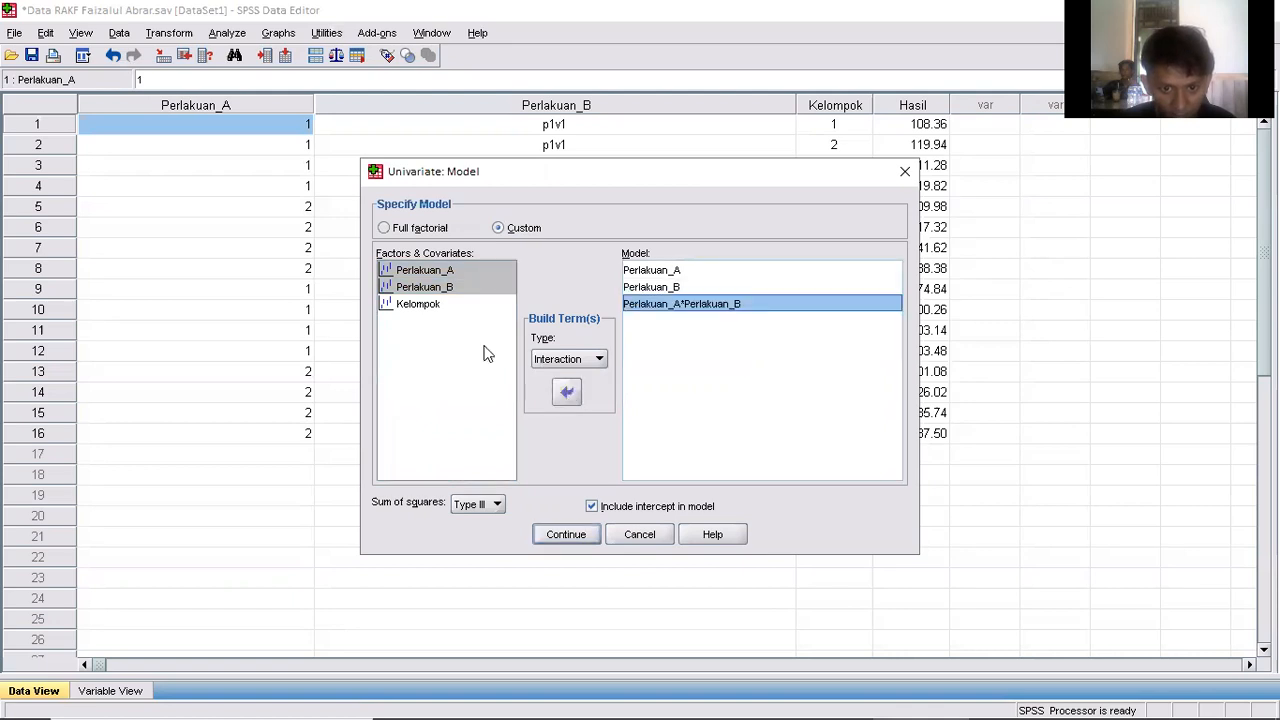
click(430, 305)
click(566, 394)
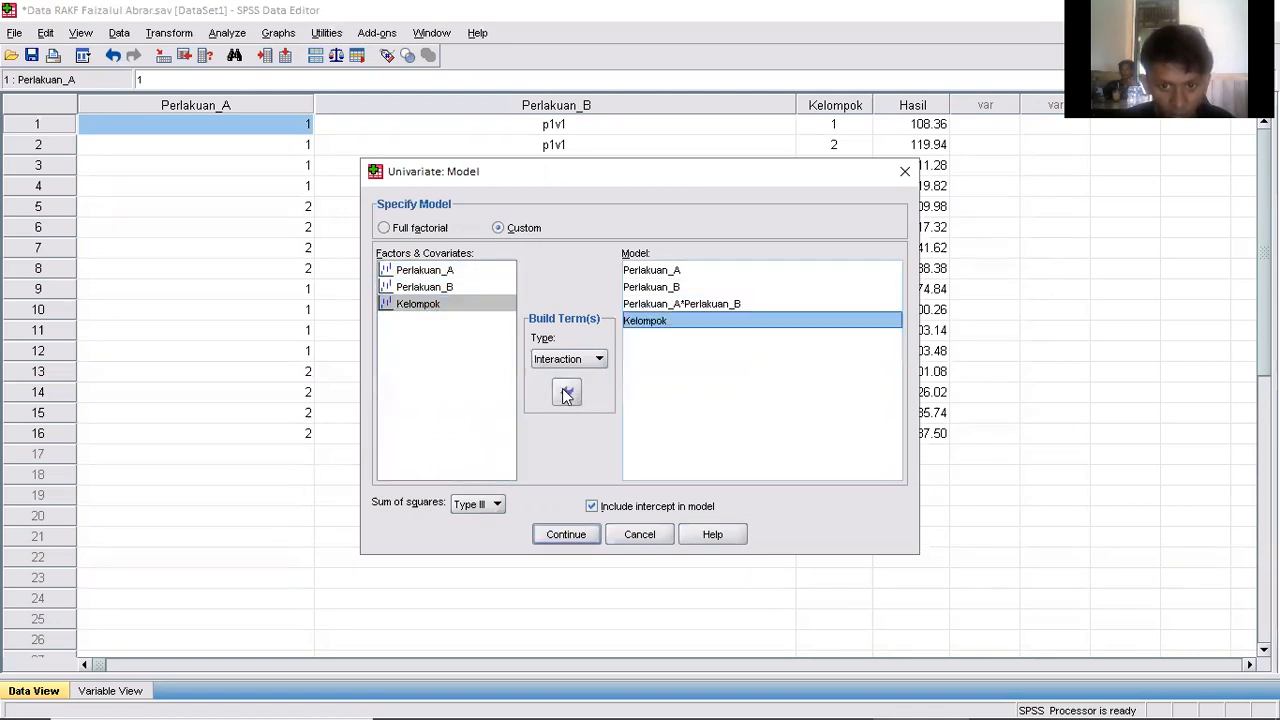
click(565, 535)
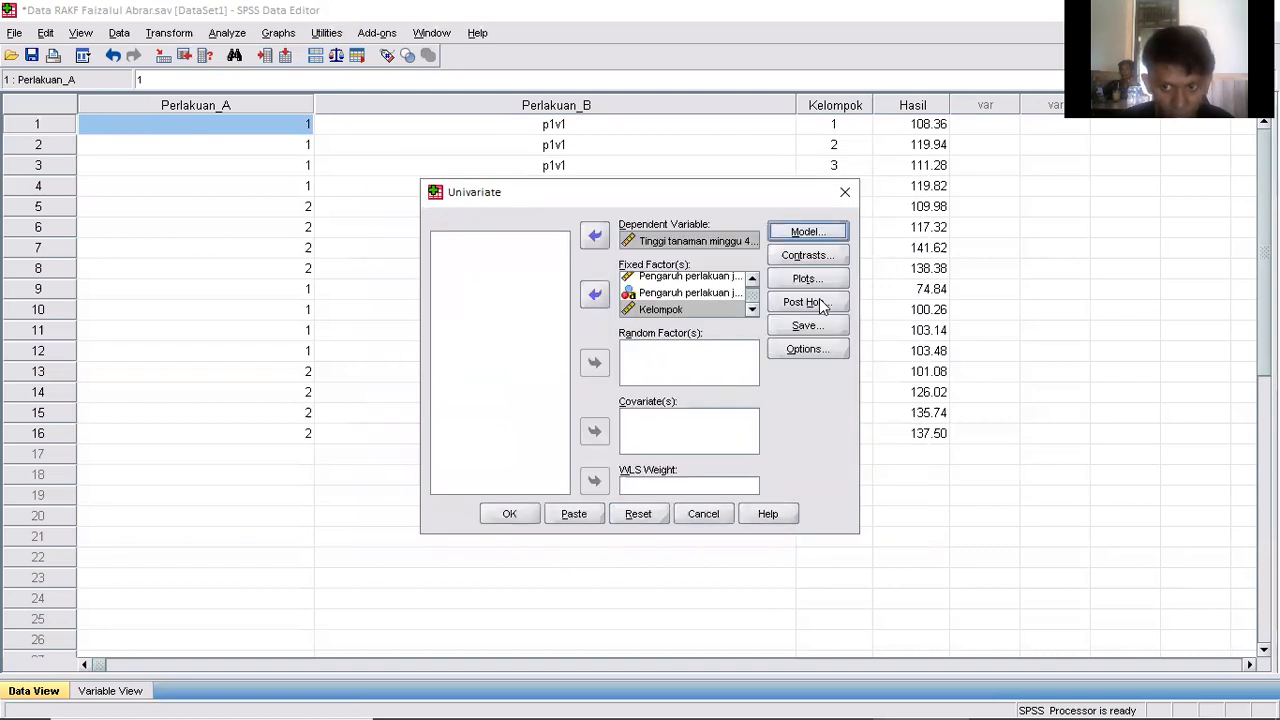
Set up post hoc multiple comparisons for the factors Perlakuan_A, Perlakuan_B and Kelompok.
click(806, 302)
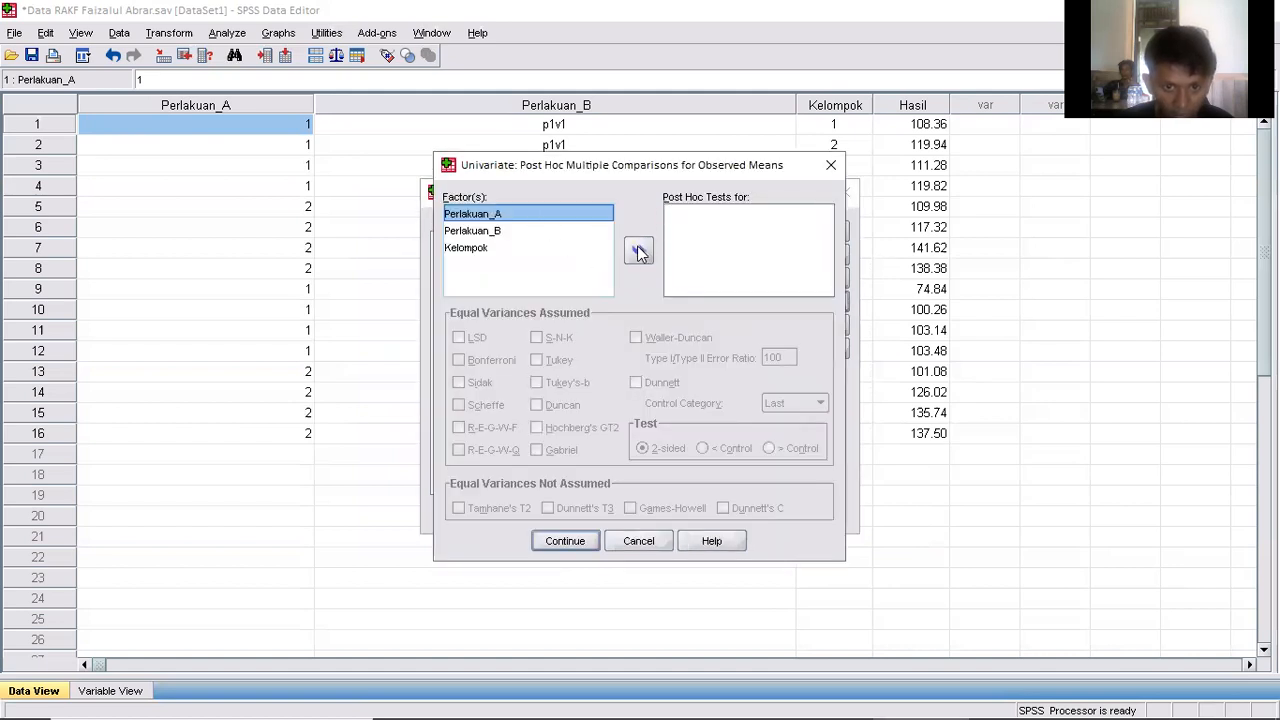
click(639, 251)
click(517, 231)
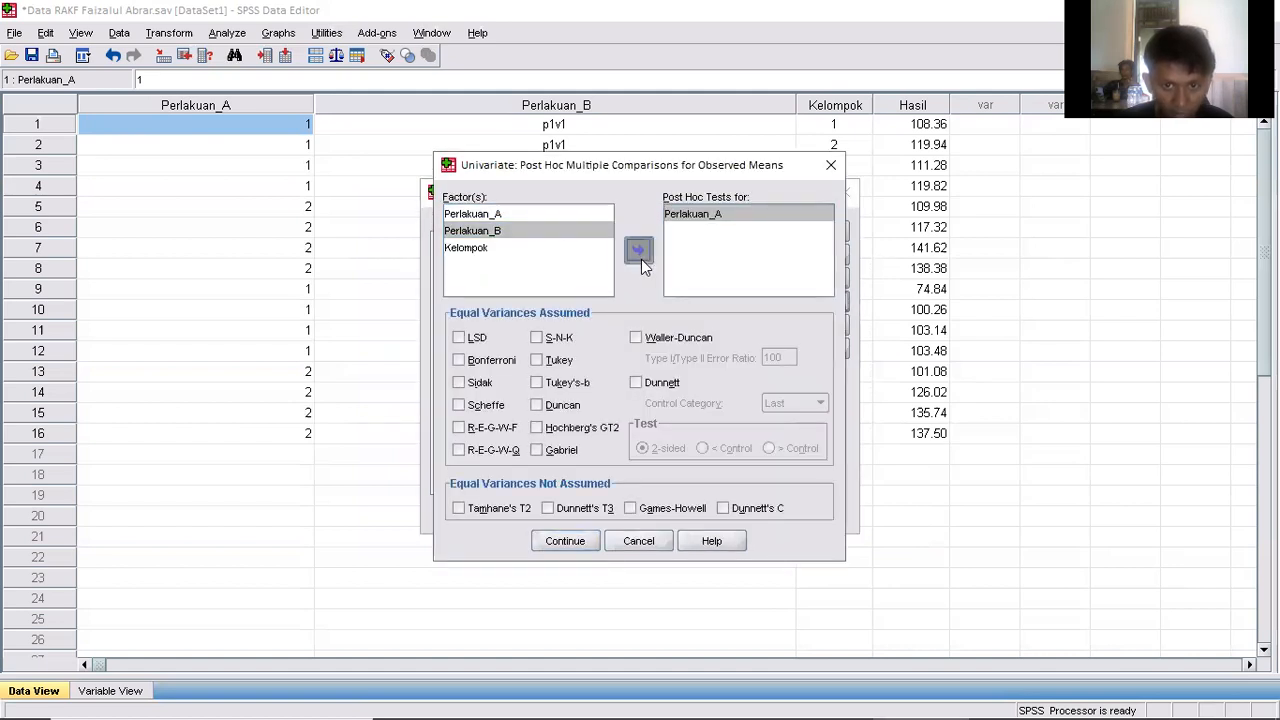
click(640, 255)
click(494, 249)
click(640, 250)
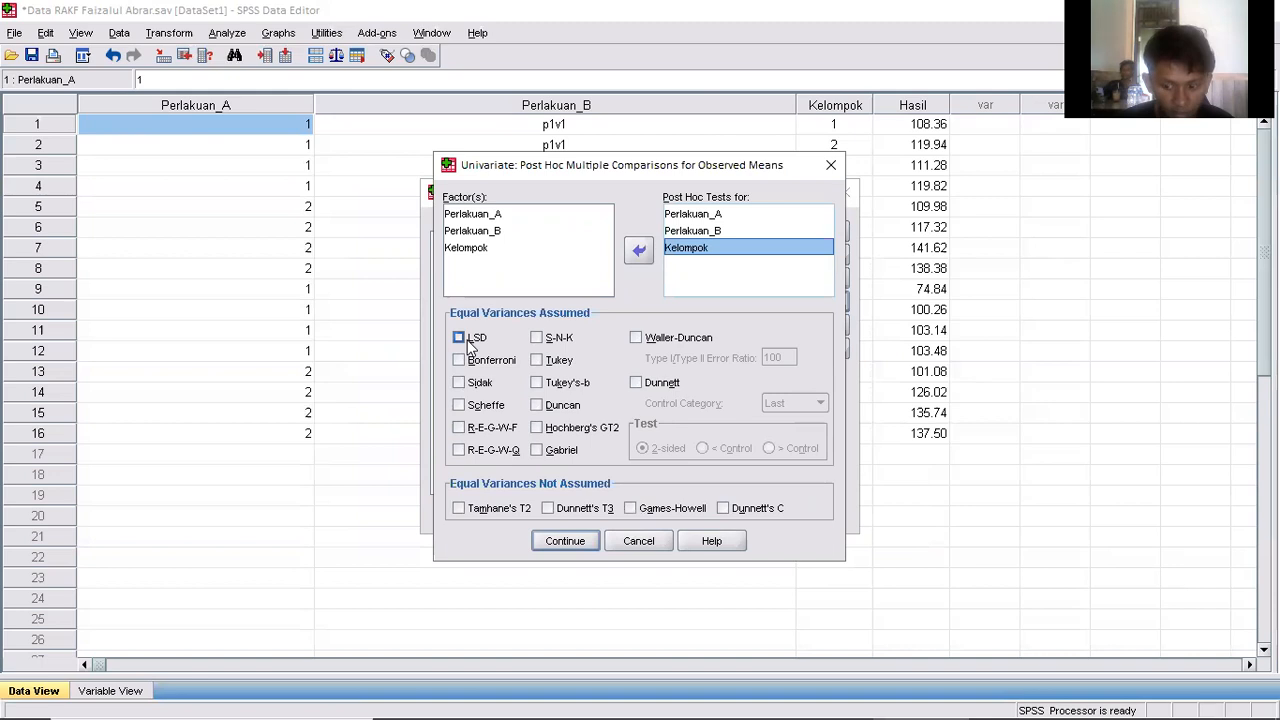
Choose the LSD, Tukey and Duncan post hoc tests under equal variances assumed, and accept the post hoc settings.
click(470, 340)
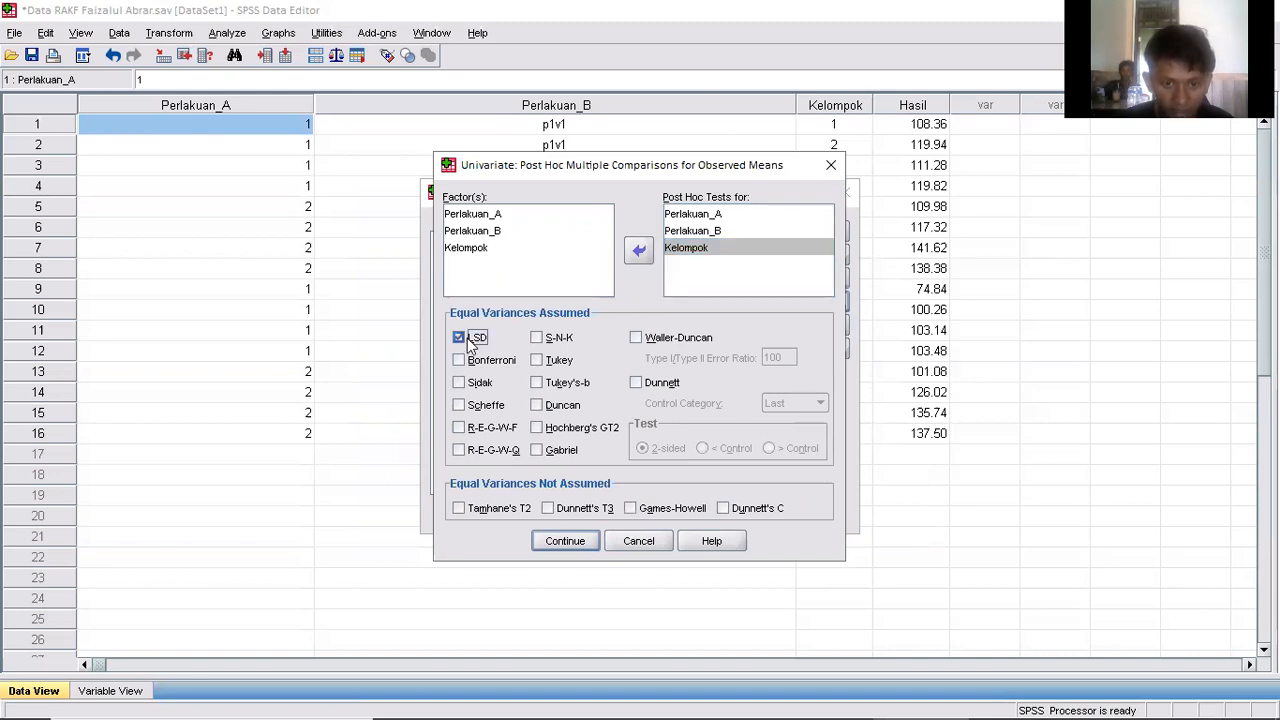
click(541, 361)
click(540, 406)
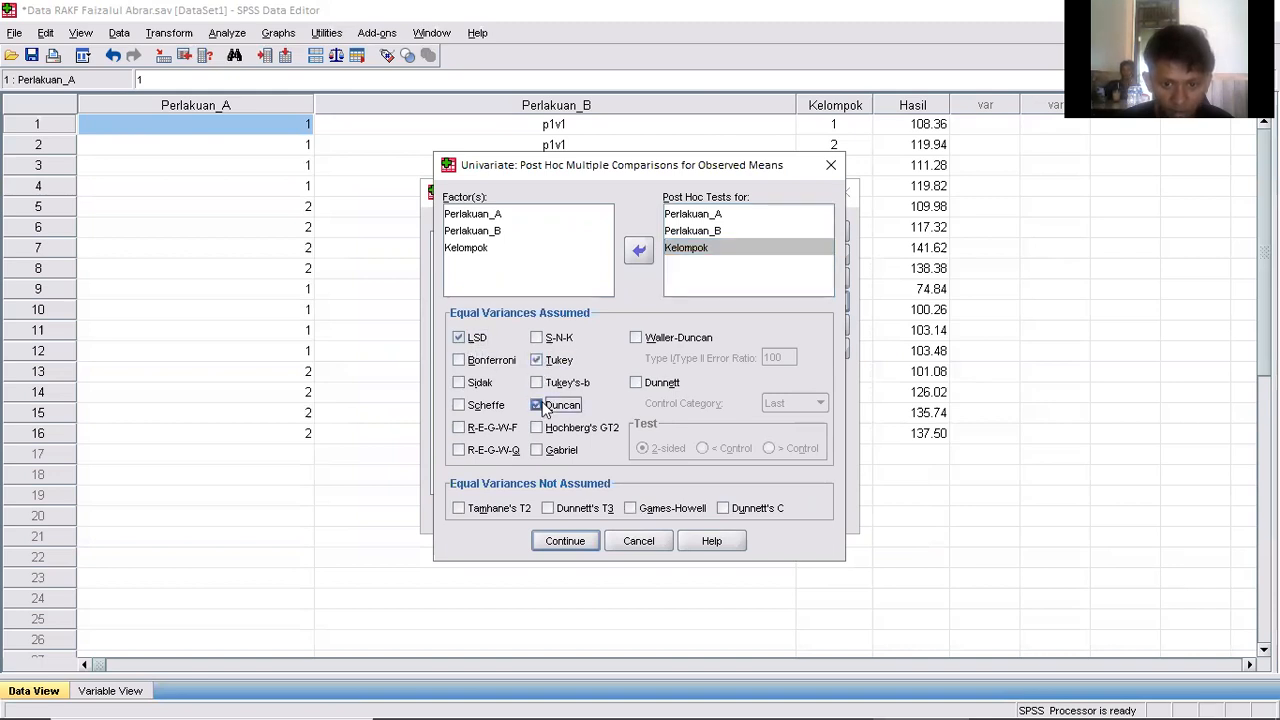
click(582, 549)
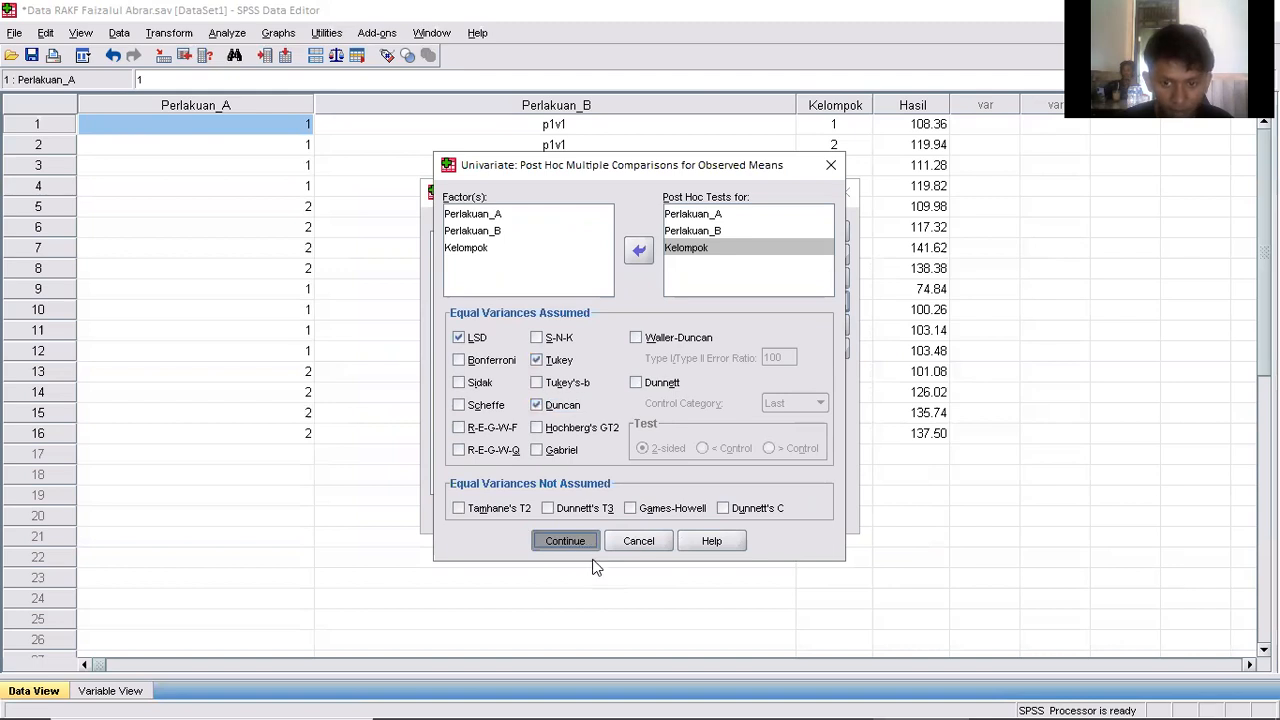
Request (OVERALL) estimated marginal means, descriptive statistics and homogeneity tests in the analysis options, and run the univariate analysis.
click(803, 357)
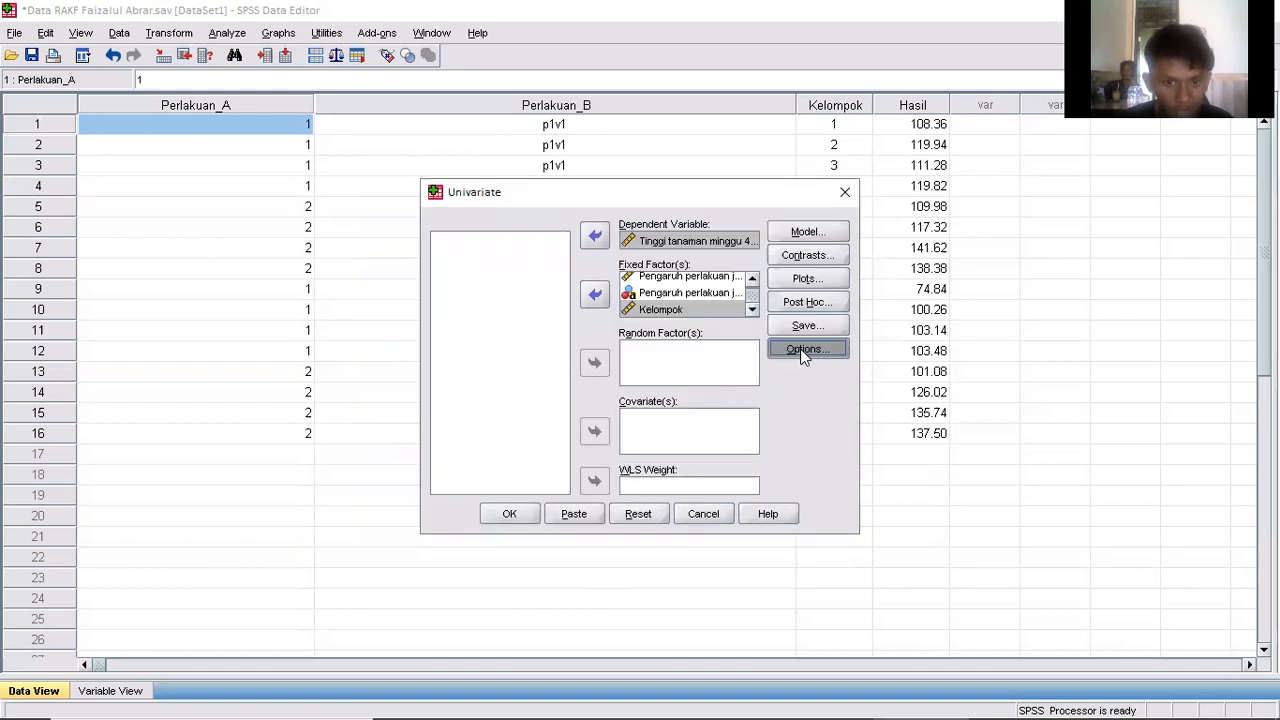
click(645, 252)
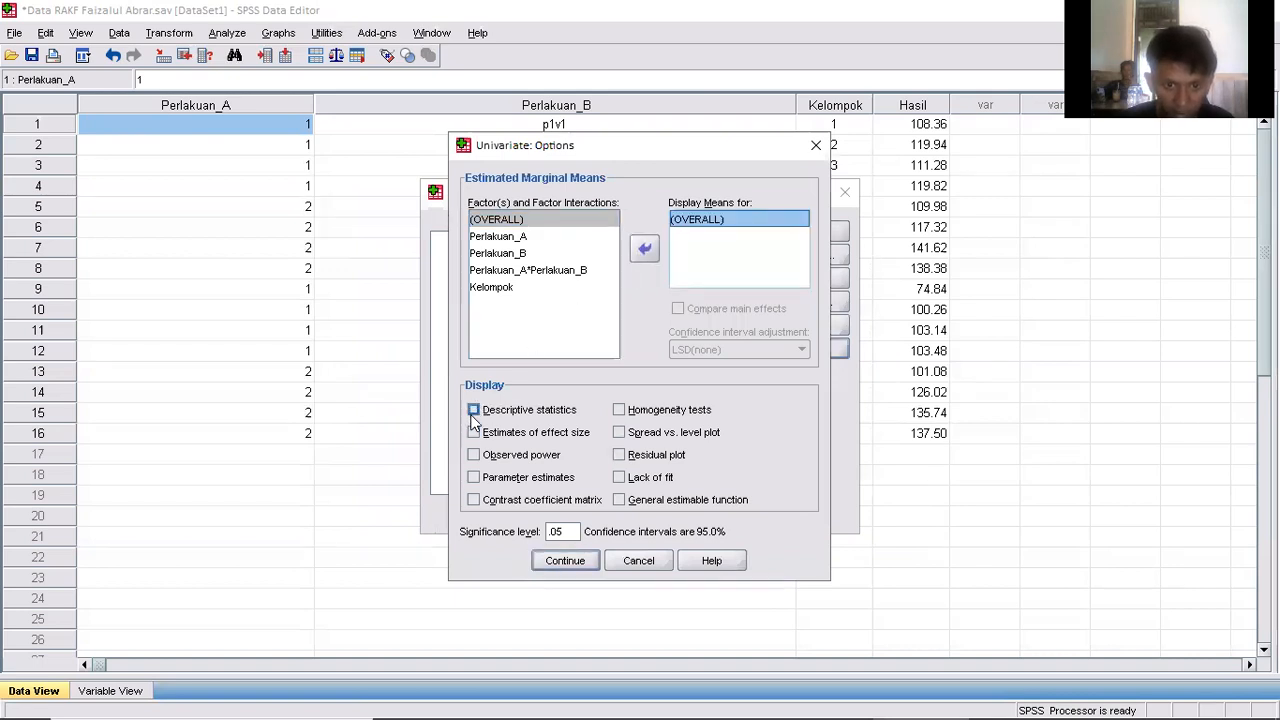
click(473, 410)
click(619, 410)
click(565, 561)
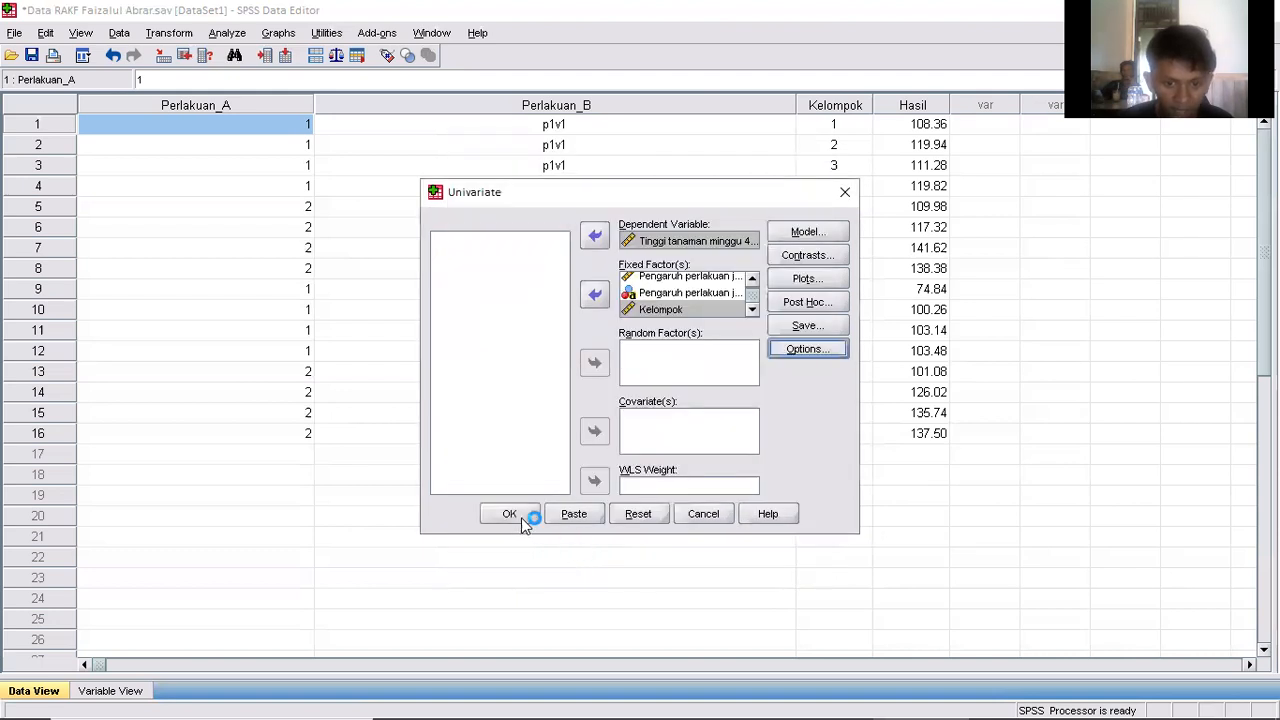
click(518, 519)
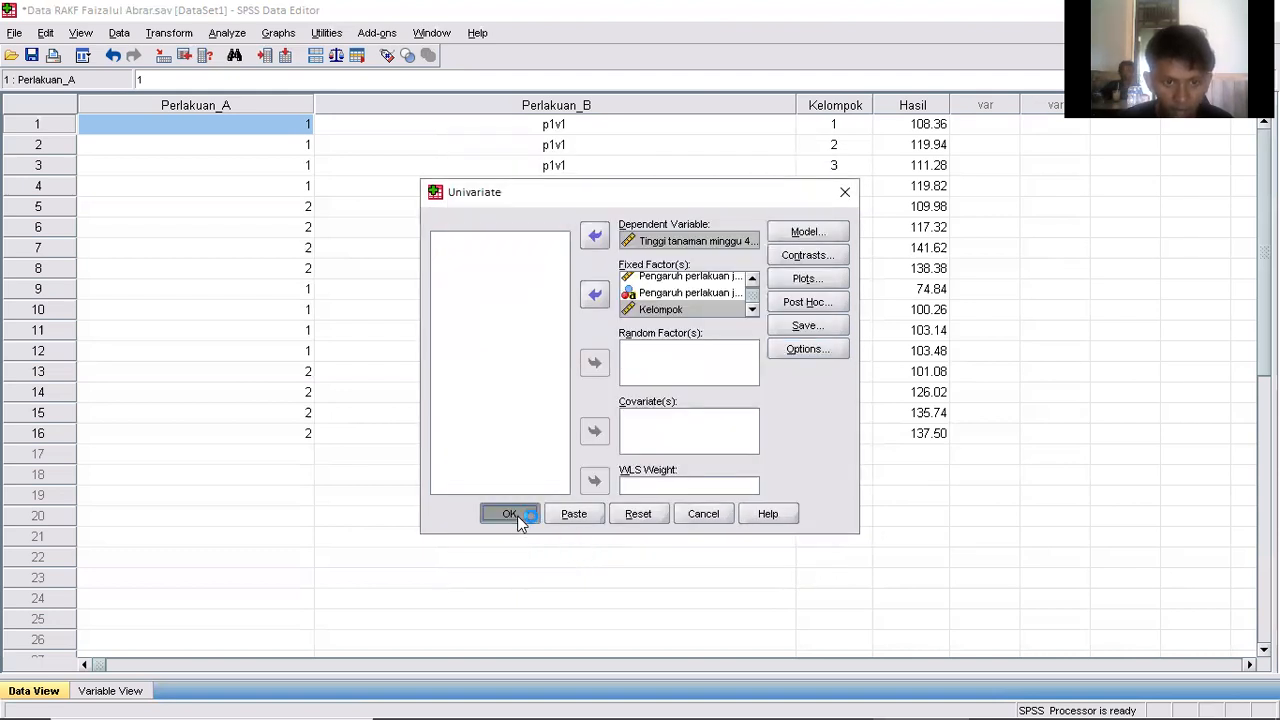